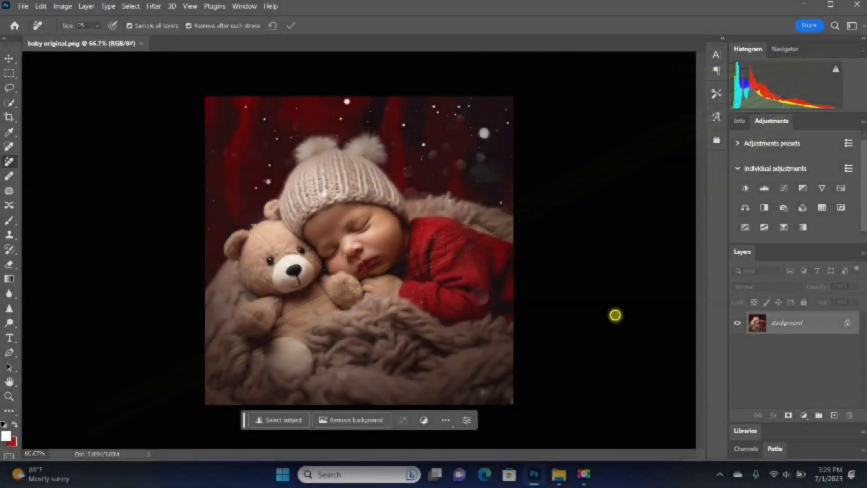
- Duplicate the photo, zoom in on the hat, and heal the right pom-pom with a size-30 brush
key("ctrl+j")
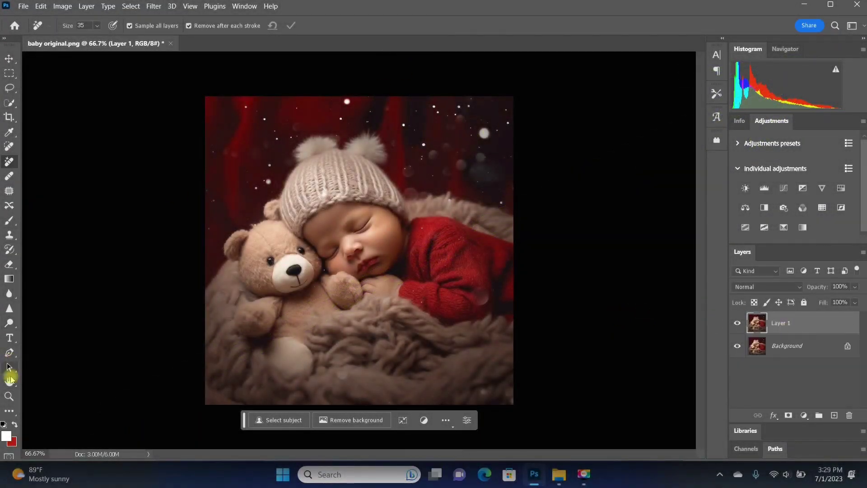
left_click(9, 396)
left_click(373, 118)
left_click(373, 118)
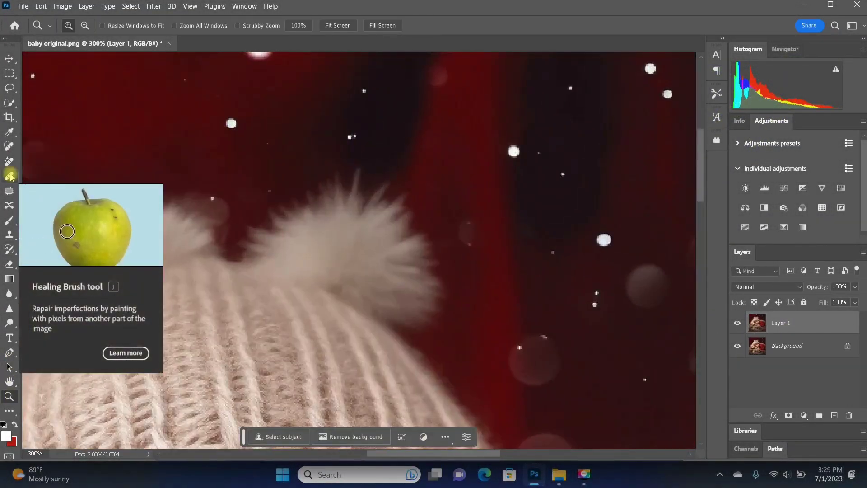
left_click(9, 175)
mouse_move(241, 158)
left_mouse_down()
mouse_move(245, 149)
mouse_move(261, 166)
left_mouse_up()
mouse_move(258, 231)
left_mouse_down()
mouse_move(362, 200)
mouse_move(402, 216)
mouse_move(425, 271)
mouse_move(385, 252)
mouse_move(398, 253)
mouse_move(399, 300)
mouse_move(349, 251)
mouse_move(307, 252)
mouse_move(275, 236)
mouse_move(362, 231)
mouse_move(385, 246)
mouse_move(291, 208)
mouse_move(338, 225)
mouse_move(274, 231)
mouse_move(334, 202)
left_mouse_up()
- Try cloning dark background over the pom-pom edge, then discard the edit layer and fit the photo
left_click(9, 235)
left_click(461, 168, "alt")
mouse_move(410, 180)
left_mouse_down()
mouse_move(411, 250)
mouse_move(378, 210)
mouse_move(278, 232)
mouse_move(259, 253)
mouse_move(292, 235)
mouse_move(348, 262)
mouse_move(390, 312)
left_mouse_up()
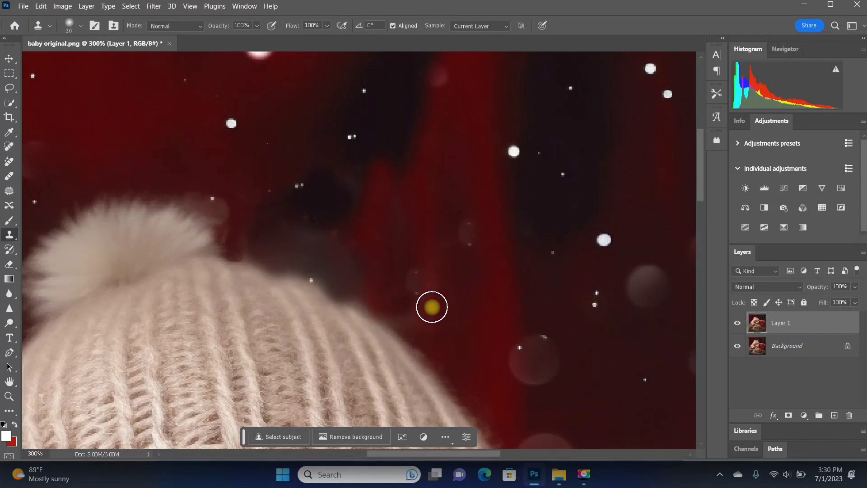
key("Delete")
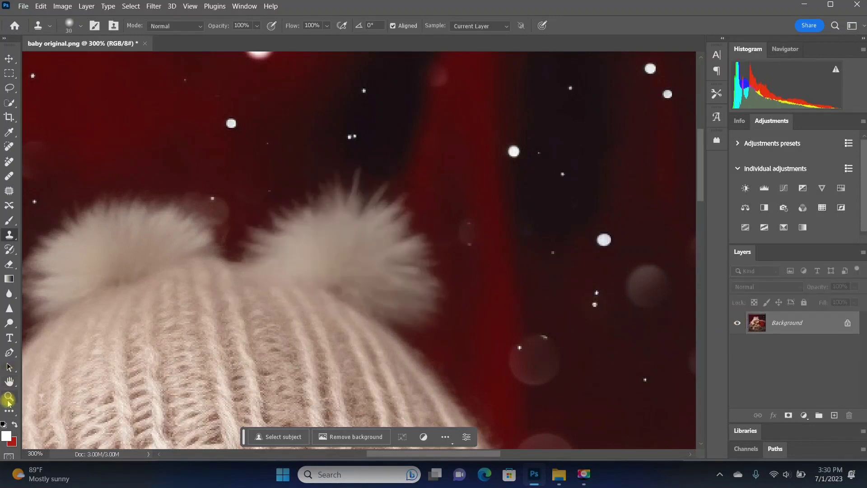
left_click(9, 396)
left_click(338, 26)
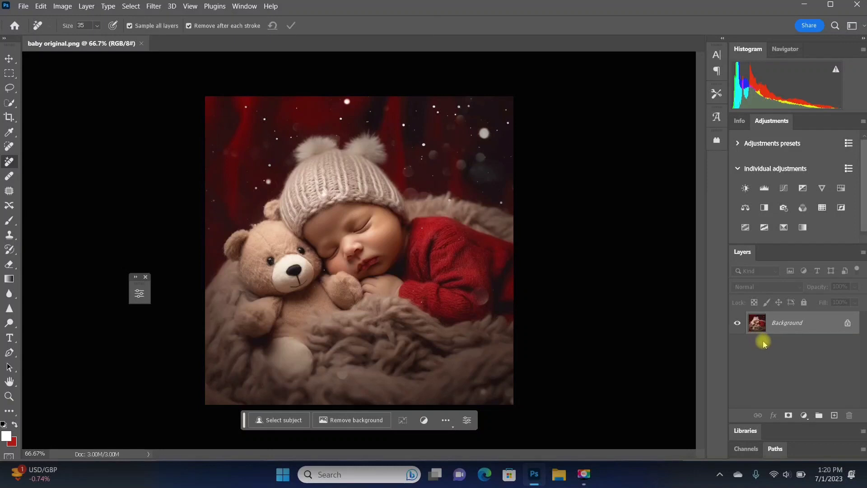
- Add an empty layer, zoom into the pom-poms, and paint the Remove tool over the right one
left_click(834, 415)
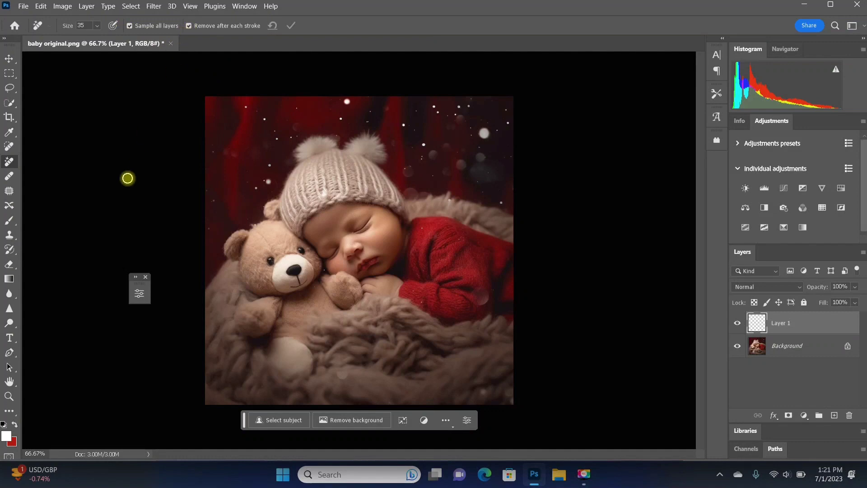
left_click(9, 396)
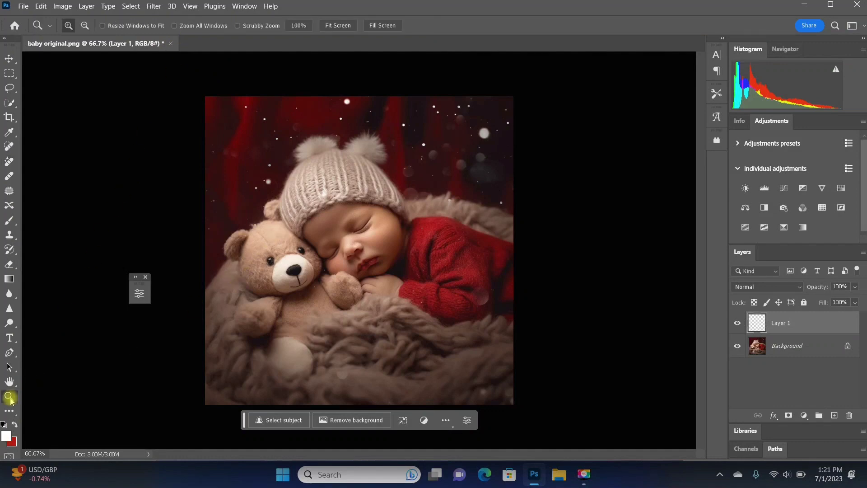
left_click(360, 135)
left_click(352, 108)
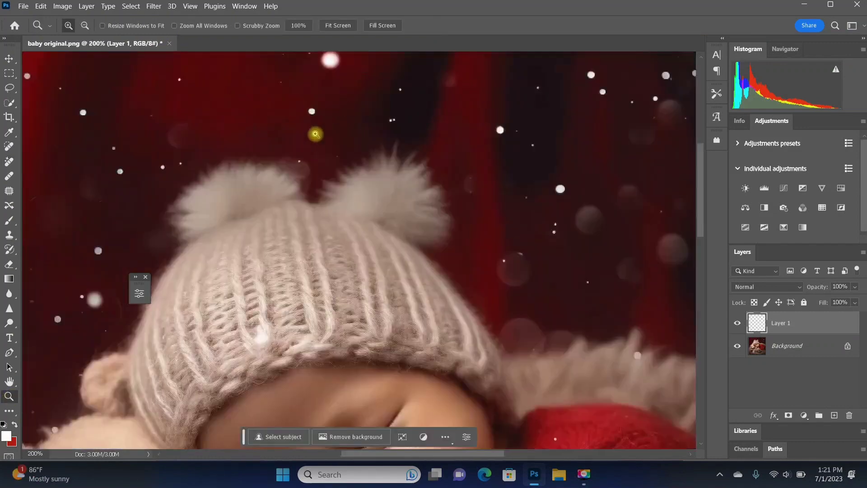
left_click(8, 161)
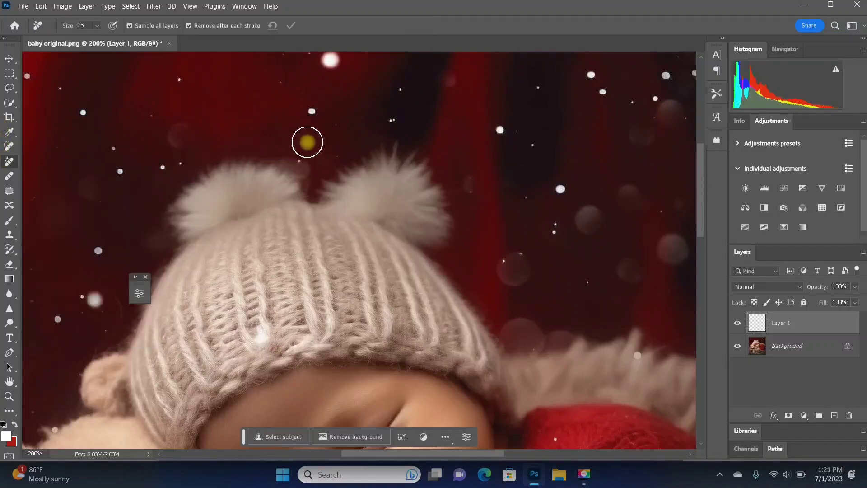
mouse_move(335, 191)
left_mouse_down()
mouse_move(438, 237)
mouse_move(443, 205)
mouse_move(416, 162)
mouse_move(346, 170)
mouse_move(388, 192)
mouse_move(399, 176)
mouse_move(385, 173)
left_mouse_up()
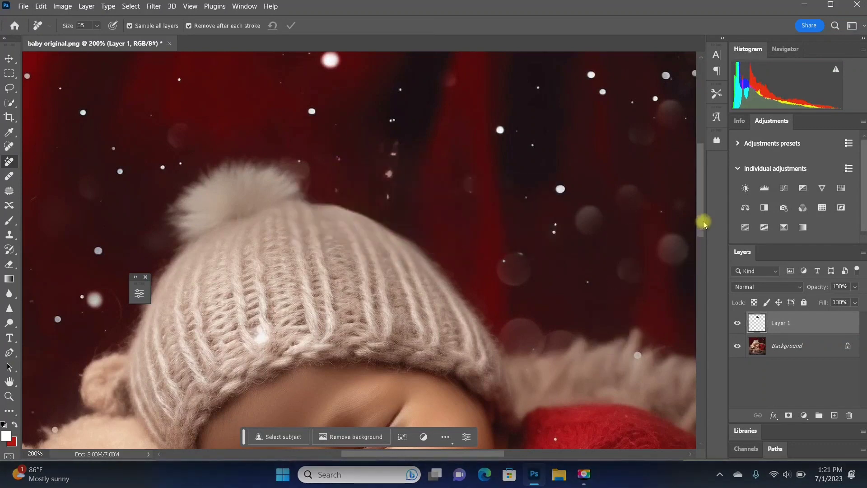
- Zoom in on the bear's ear beside the hat and paint it away with the Remove tool
left_click_drag(703, 218, 700, 251)
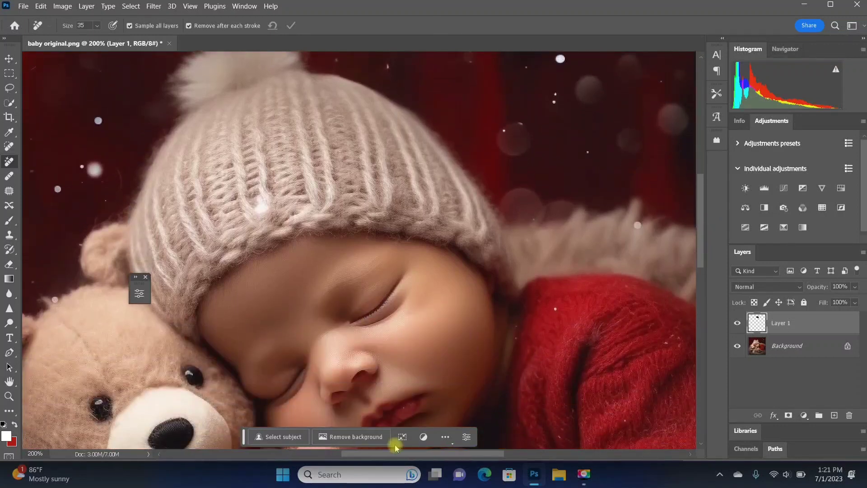
left_click_drag(404, 453, 361, 453)
left_click(9, 396)
left_click(278, 254)
left_click(9, 220)
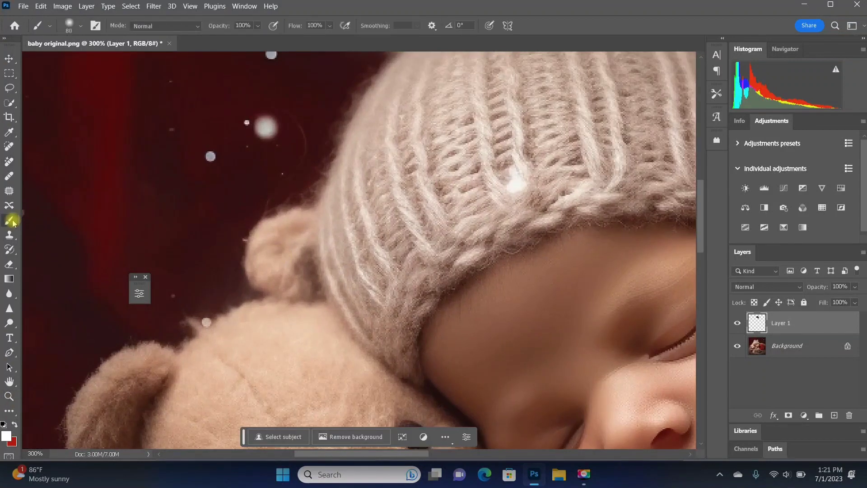
left_click(9, 164)
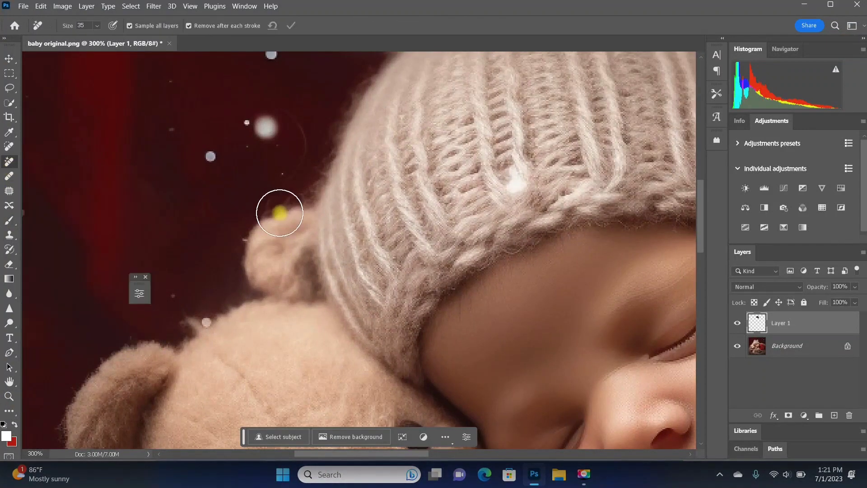
mouse_move(294, 213)
left_mouse_down()
mouse_move(286, 227)
mouse_move(295, 279)
mouse_move(262, 275)
mouse_move(271, 228)
left_mouse_up()
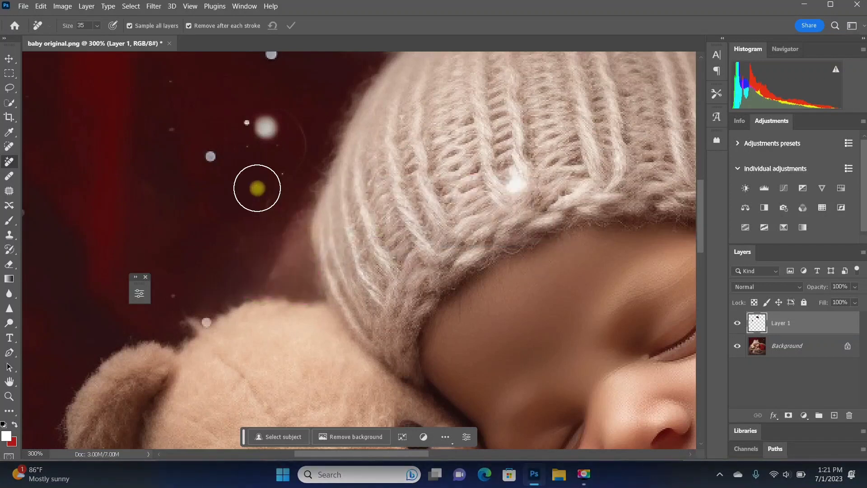
- Clean the hat edge with a size-15 brush, fit the photo, and toggle Layer 1 to compare
key("bracketleft")
key("bracketleft")
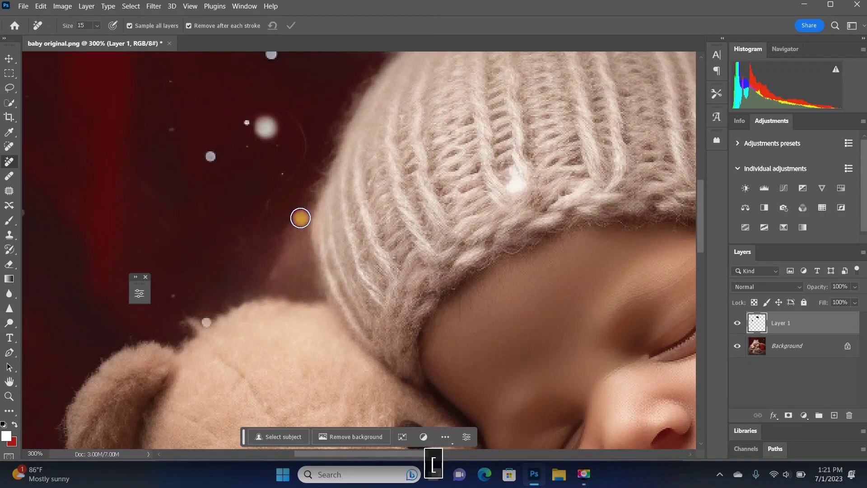
mouse_move(300, 220)
left_mouse_down()
mouse_move(294, 249)
mouse_move(307, 291)
mouse_move(263, 284)
mouse_move(298, 246)
mouse_move(308, 288)
mouse_move(292, 233)
mouse_move(271, 279)
mouse_move(290, 262)
mouse_move(316, 295)
left_mouse_up()
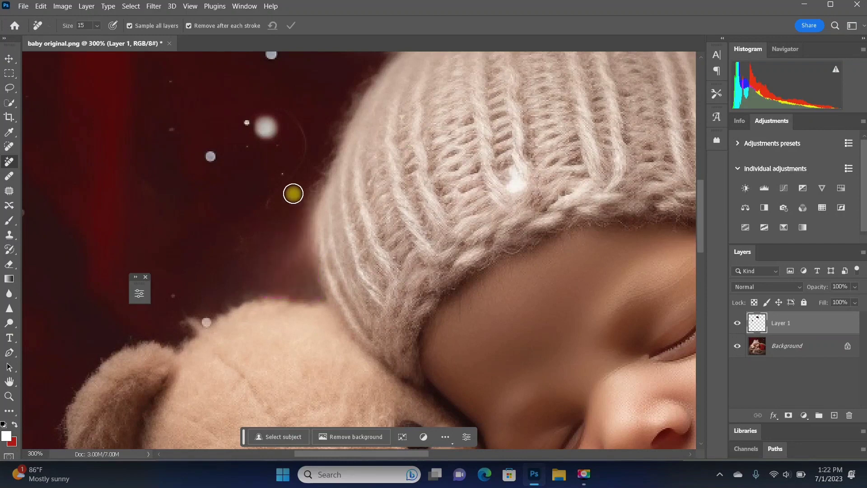
left_click(9, 396)
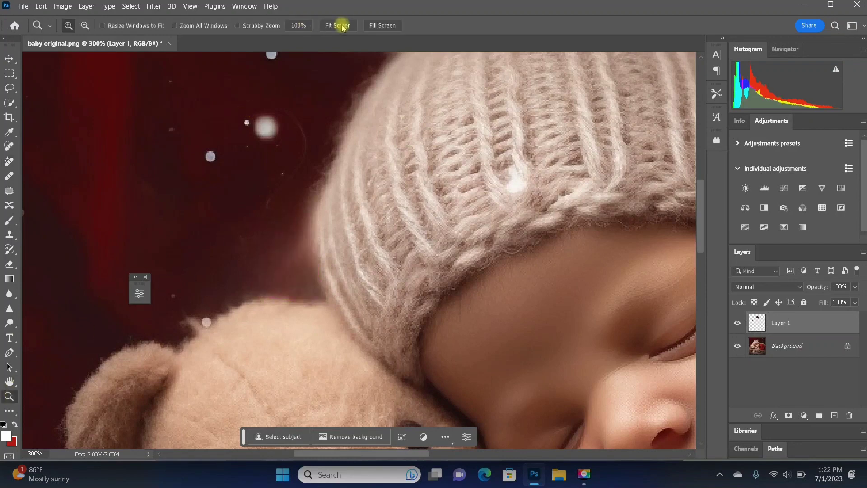
left_click(338, 25)
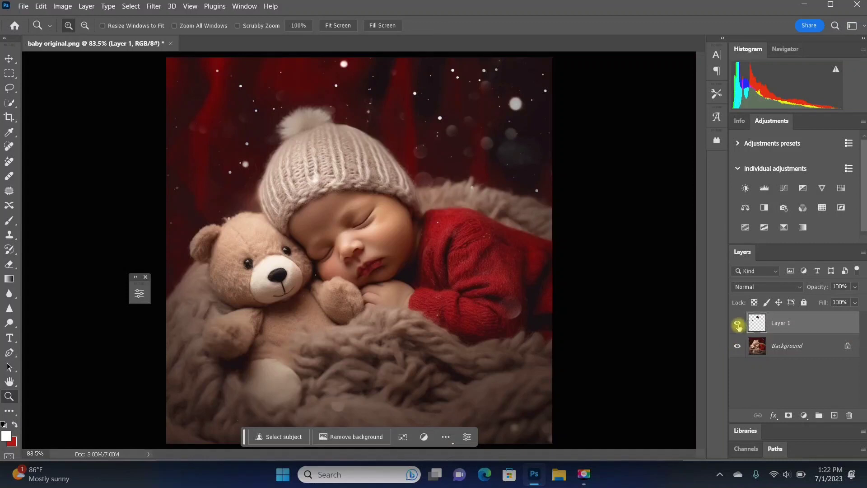
left_click(738, 324)
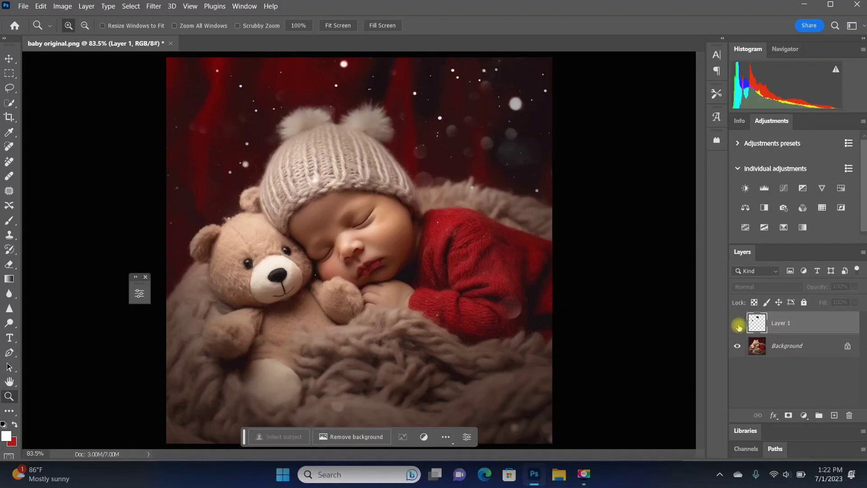
left_click(738, 324)
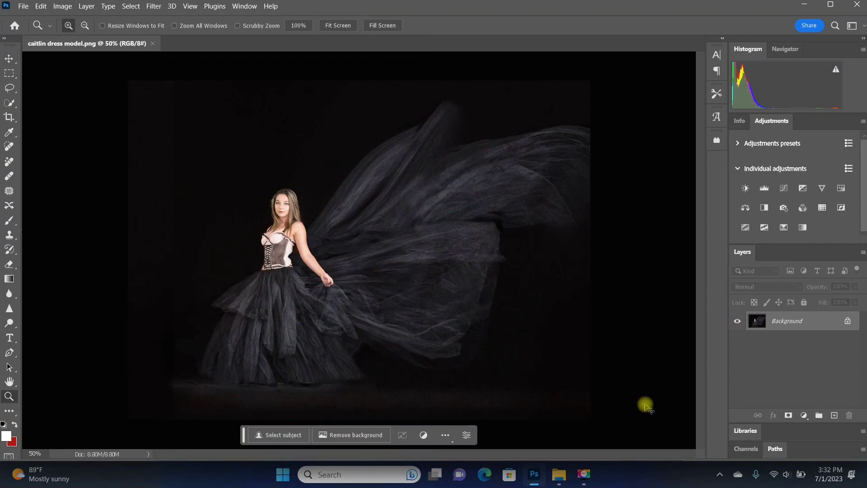
- Duplicate the dress photo and clone-stamp skirt fabric over patches lower on the skirt
key("ctrl+j")
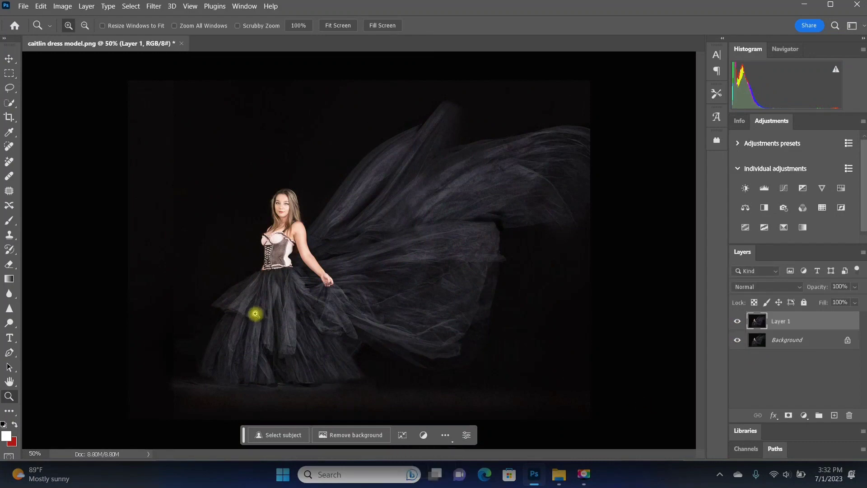
left_click(267, 332)
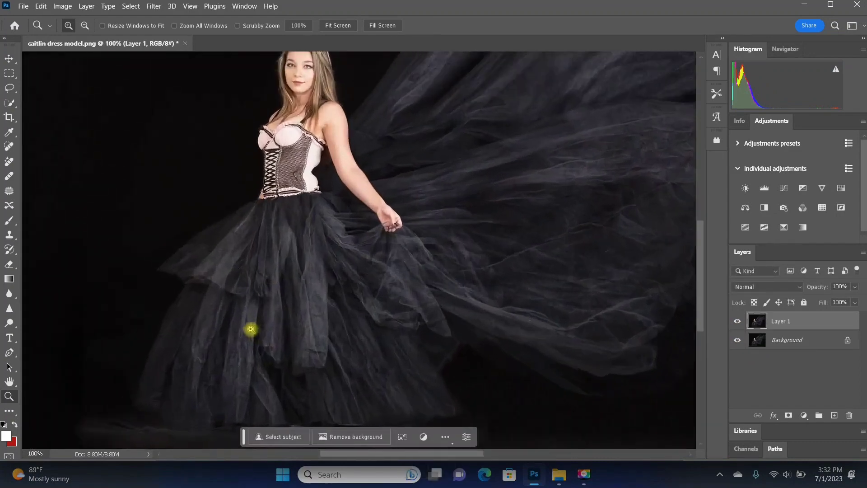
left_click(9, 235)
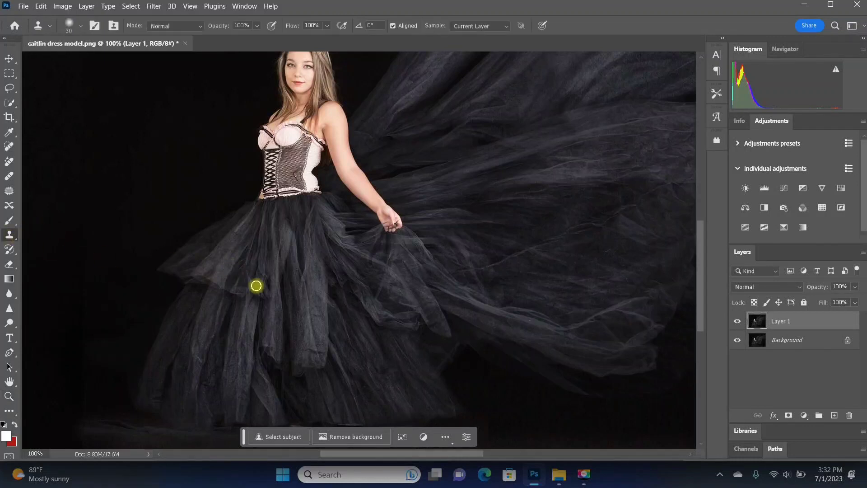
left_click(253, 234, "alt")
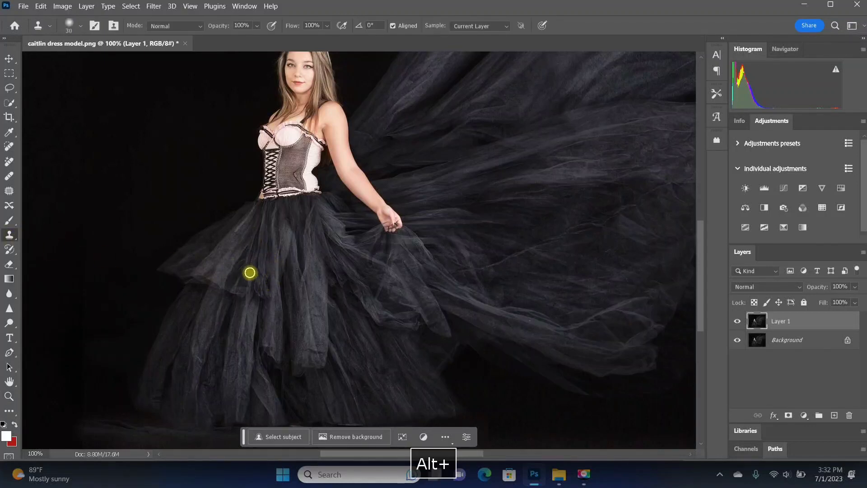
left_click_drag(252, 287, 250, 297)
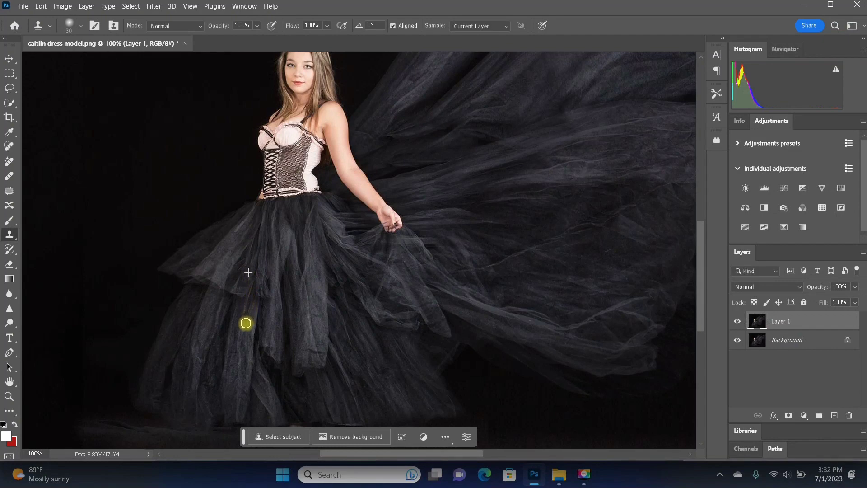
left_click(251, 238, "alt")
left_click_drag(240, 280, 237, 292)
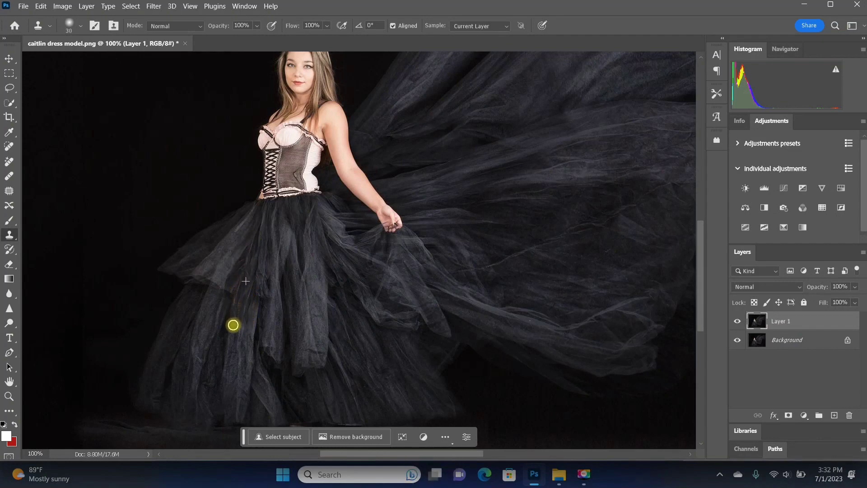
- Clone more upper-skirt fabric down over the lower skirt and its left side
left_click(245, 239, "alt")
left_click_drag(234, 284, 227, 319)
left_click(242, 228, "alt")
left_click_drag(225, 284, 207, 319)
left_click(237, 227, "alt")
left_click_drag(220, 265, 188, 331)
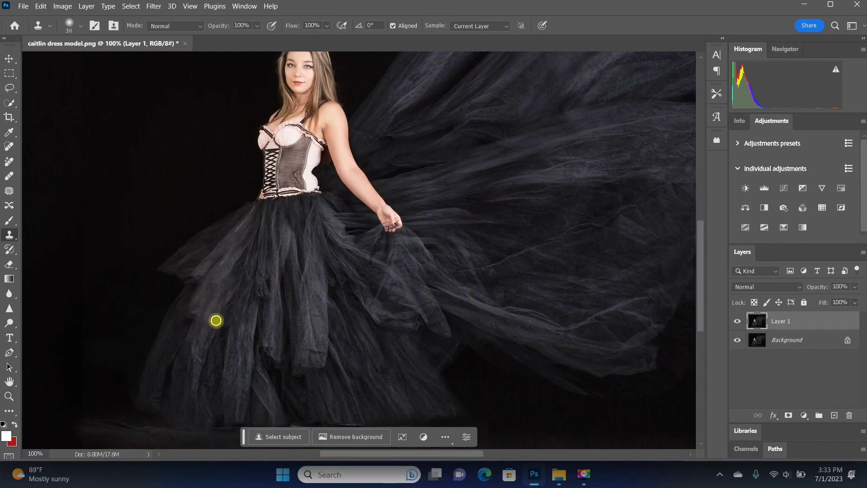
- Compare the retouch, delete the cloned layer, and fit the dress photo in the window
left_click(737, 323)
left_click_drag(754, 322, 850, 416)
left_click(9, 396)
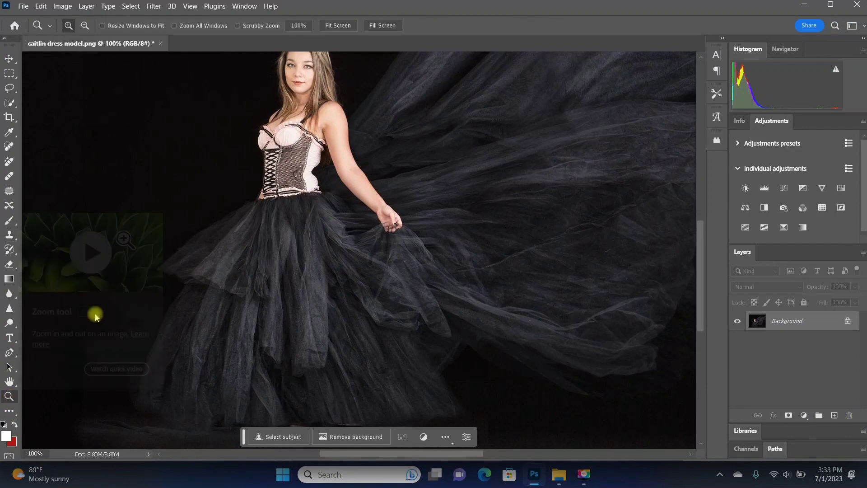
left_click(336, 25)
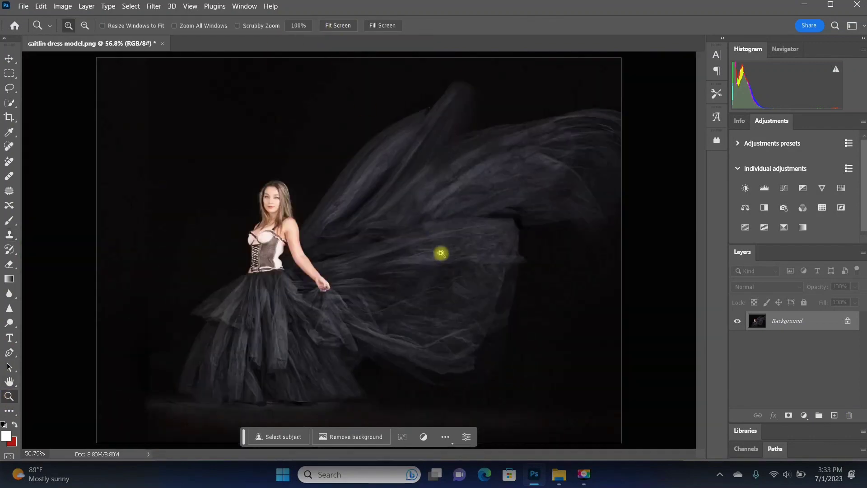
- Zoom the dress photo to 100% and add an empty layer above the Background
key("ctrl+1")
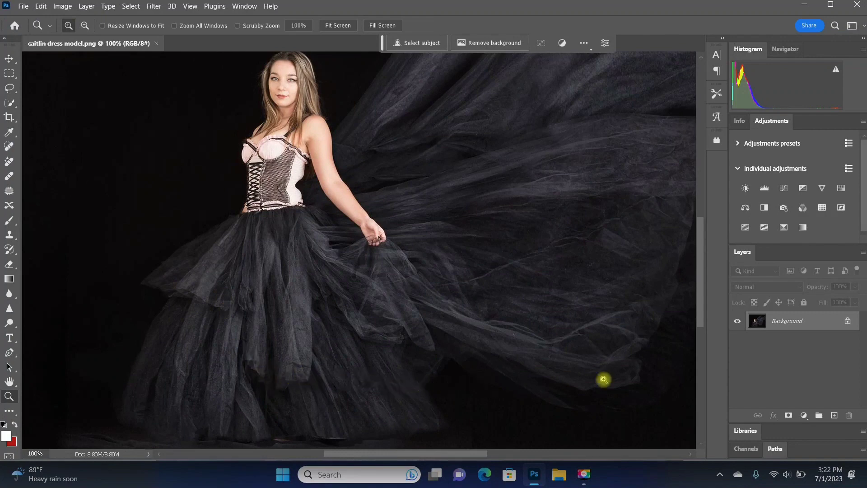
left_click(834, 415)
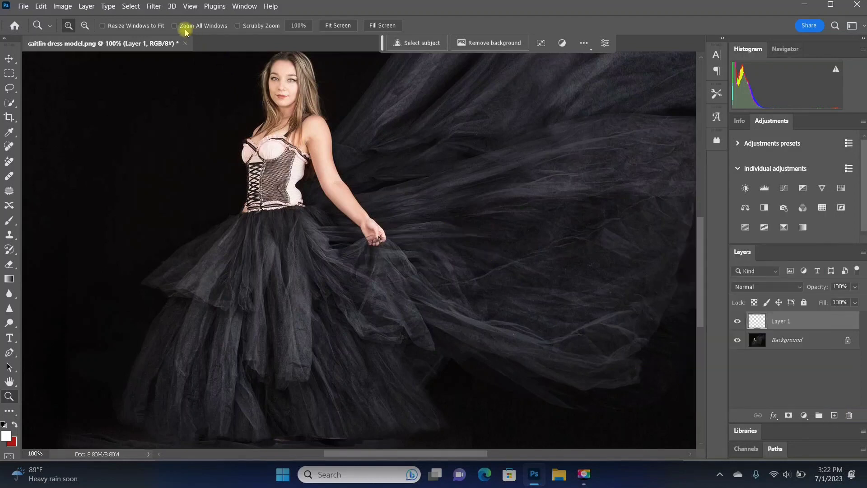
left_click(10, 161)
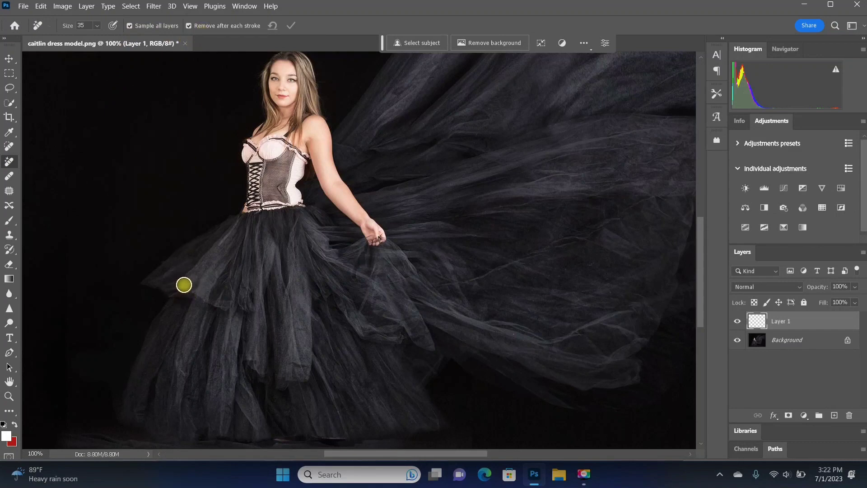
- Add a Curves adjustment lifted to brighten the photo, then close its properties
left_click(784, 189)
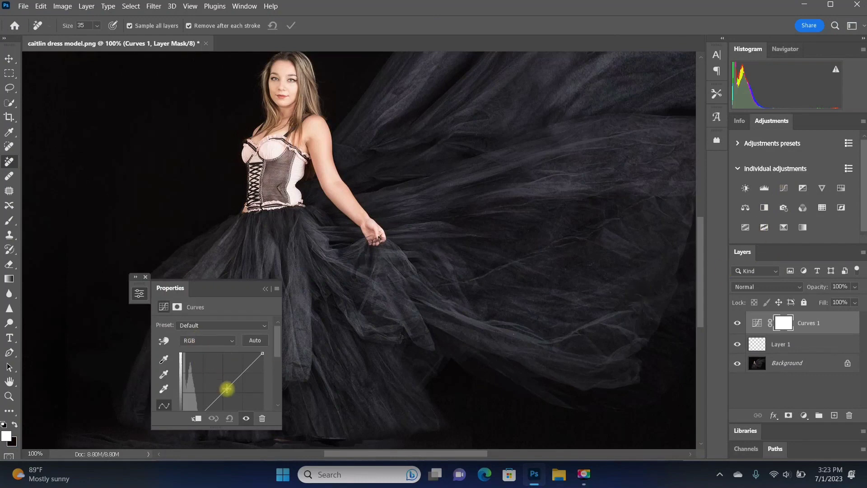
left_click_drag(226, 388, 219, 379)
left_click(267, 290)
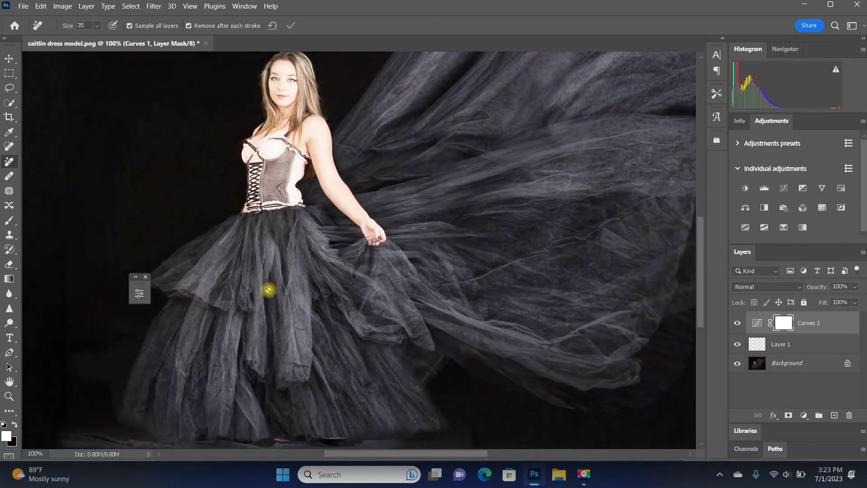
left_click(145, 277)
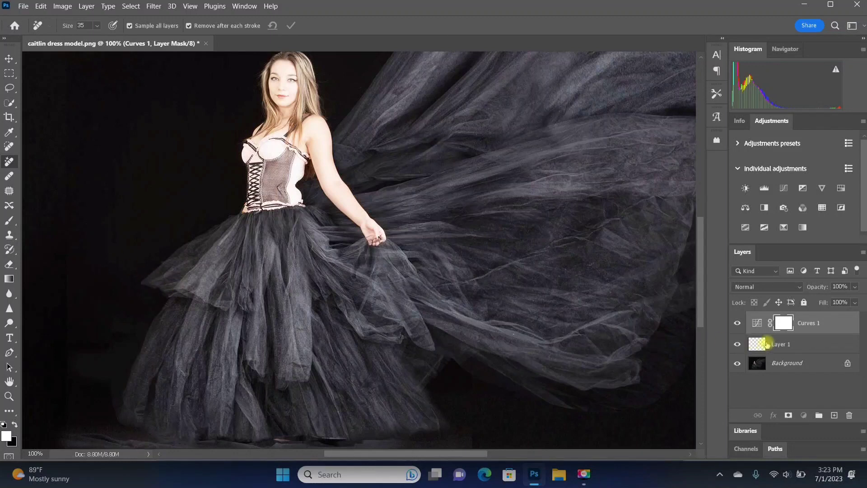
- On Layer 1, remove stray tulle strands from the skirt's left side and lower left edge
left_click(747, 345)
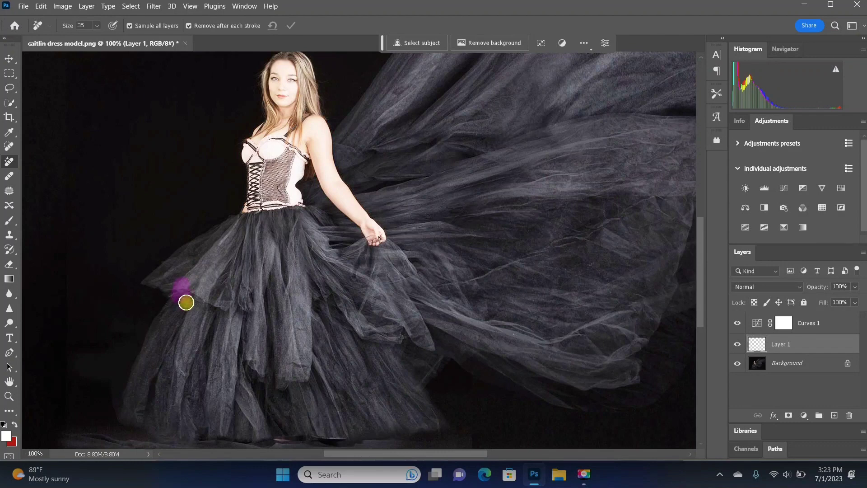
left_click_drag(205, 300, 261, 308)
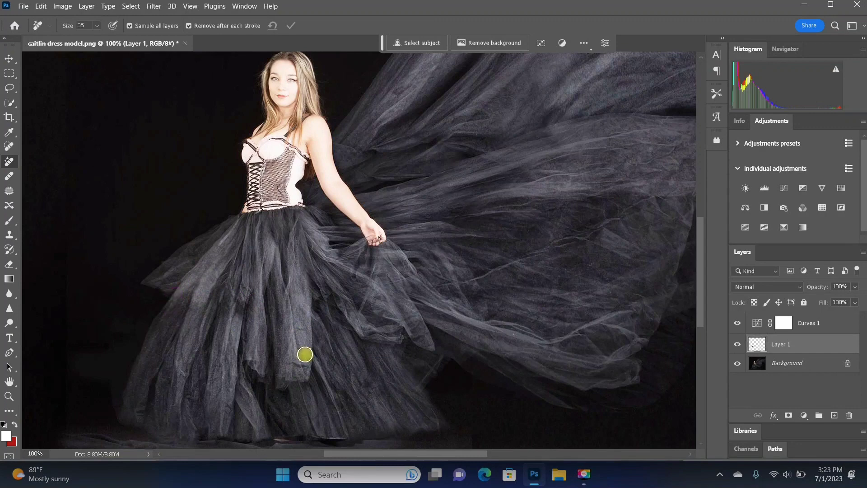
left_click_drag(239, 286, 236, 313)
left_click_drag(228, 271, 223, 318)
left_click_drag(211, 273, 194, 313)
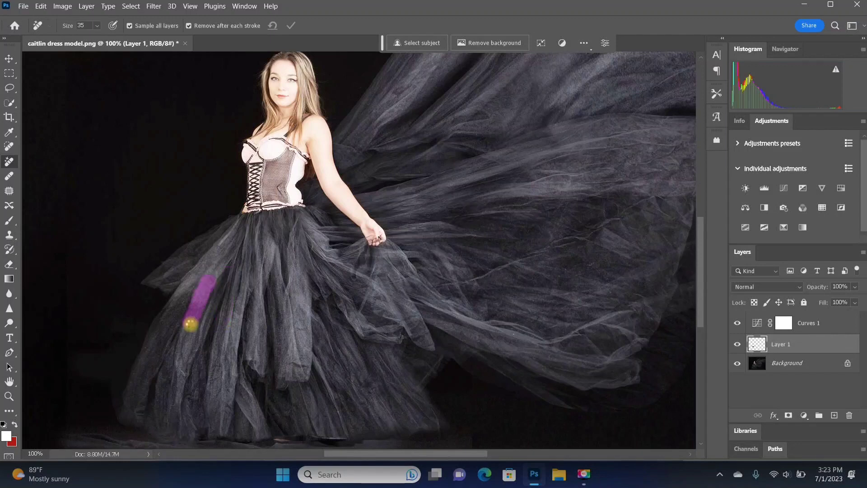
left_click_drag(196, 279, 169, 317)
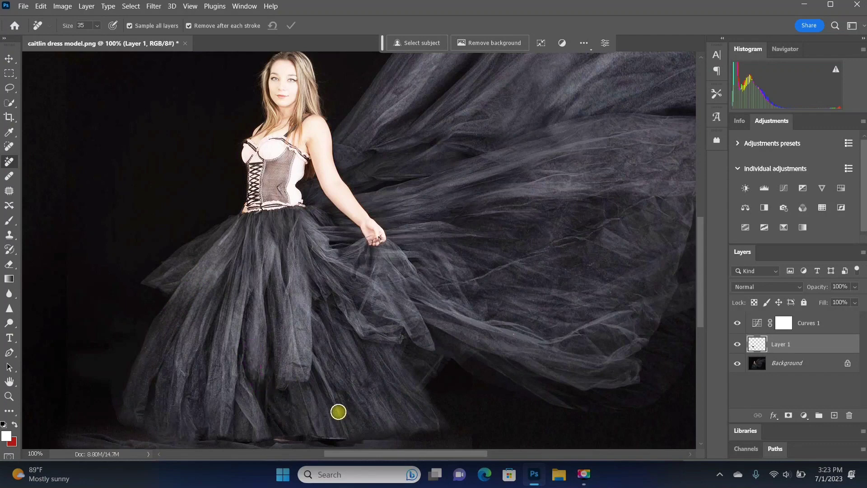
- Remove strands in the lower folds near the hem and loose tulle along the left edge
mouse_move(288, 352)
left_mouse_down()
mouse_move(282, 398)
mouse_move(301, 369)
mouse_move(306, 394)
left_mouse_up()
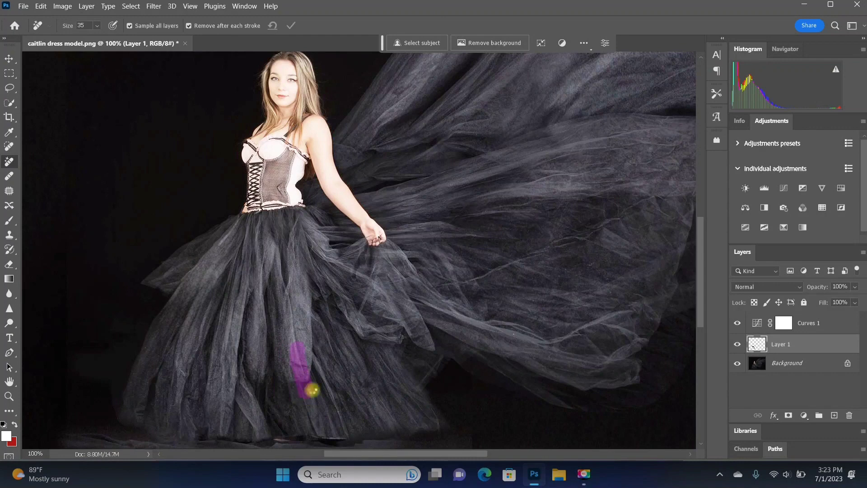
left_click_drag(311, 347, 307, 382)
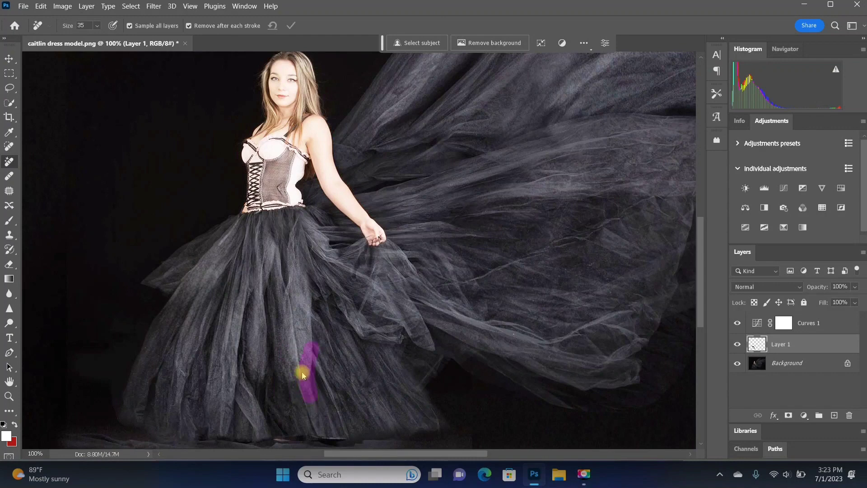
left_click_drag(290, 335, 301, 401)
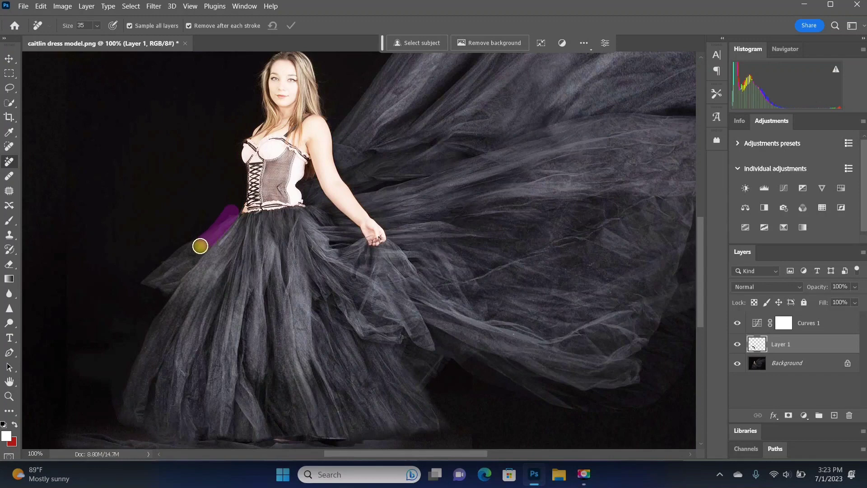
left_click_drag(188, 257, 165, 288)
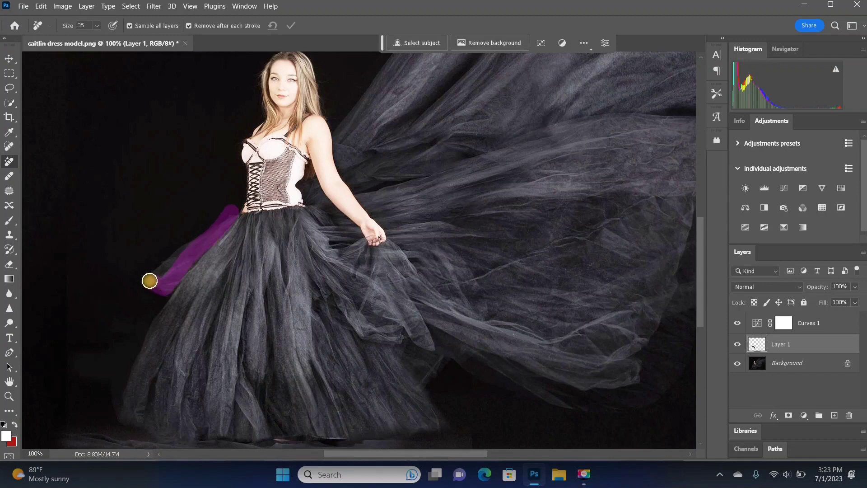
mouse_move(149, 280)
left_mouse_down()
mouse_move(198, 243)
mouse_move(187, 262)
mouse_move(229, 209)
left_mouse_up()
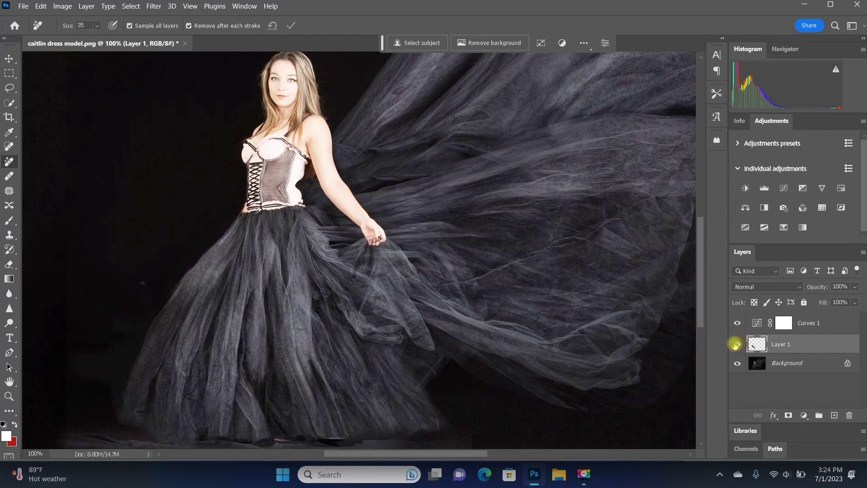
- Turn off the Curves brightening and toggle Layer 1 to compare with the original skirt
left_click(736, 345)
left_click(736, 345)
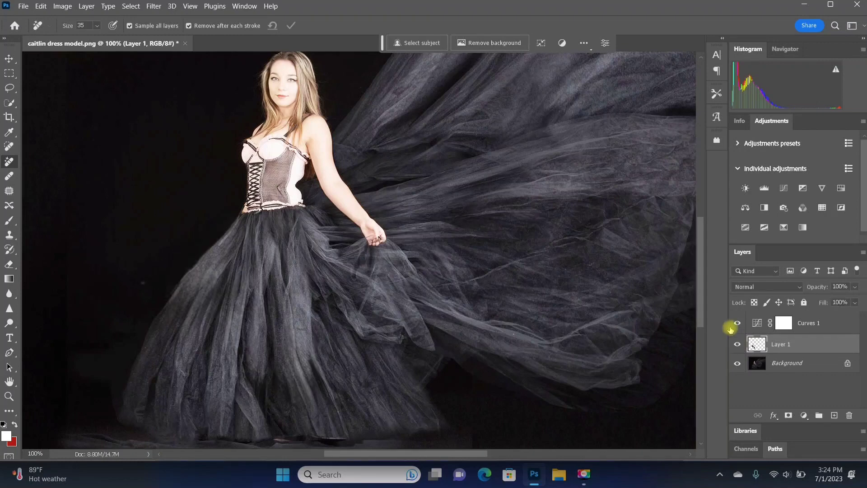
left_click(735, 323)
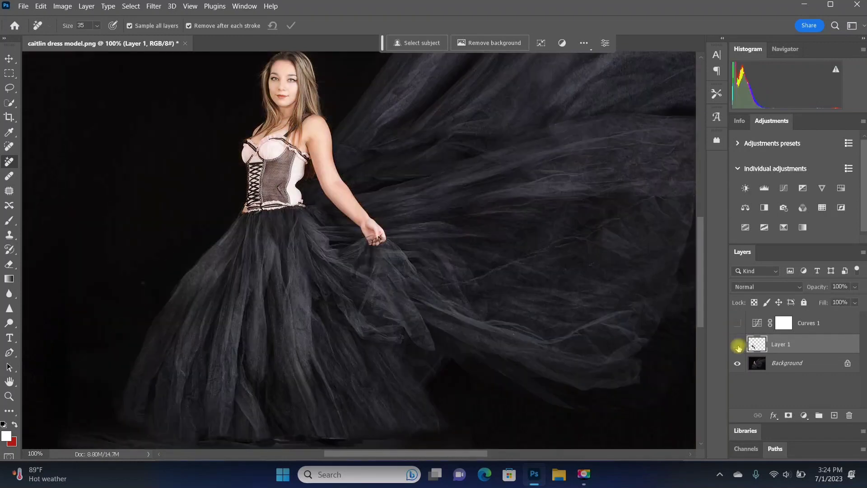
left_click(737, 346)
left_click(738, 345)
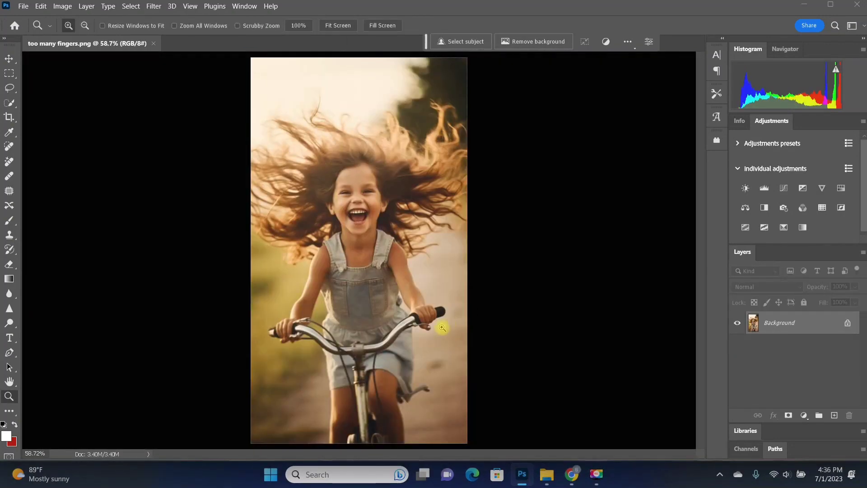
- Zoom to 200% on the girl's hand on the grip and add a new empty layer
left_click(442, 327)
left_click(442, 327)
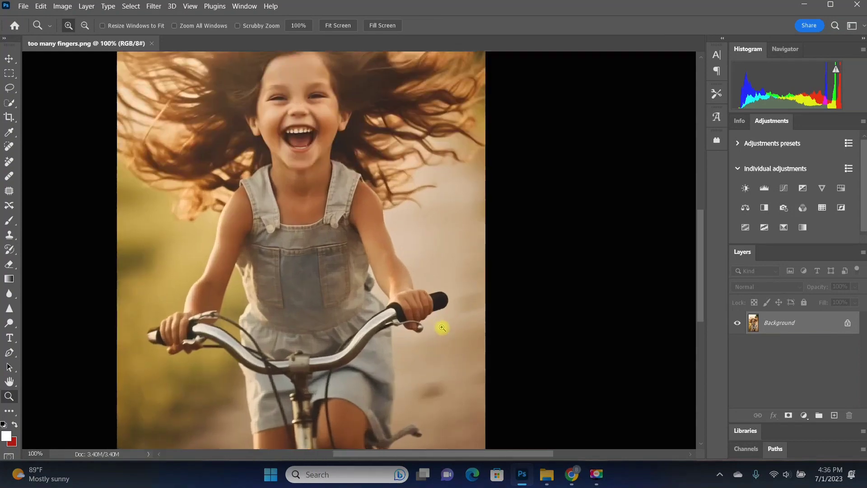
left_click(442, 327)
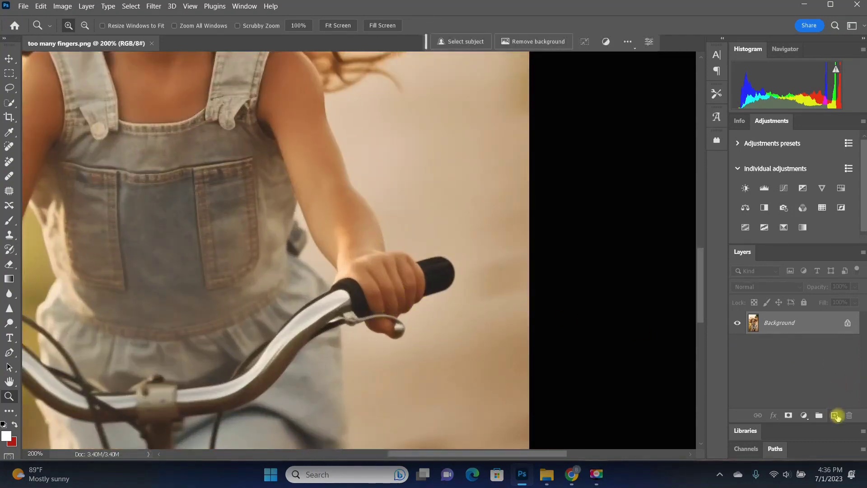
left_click(834, 414)
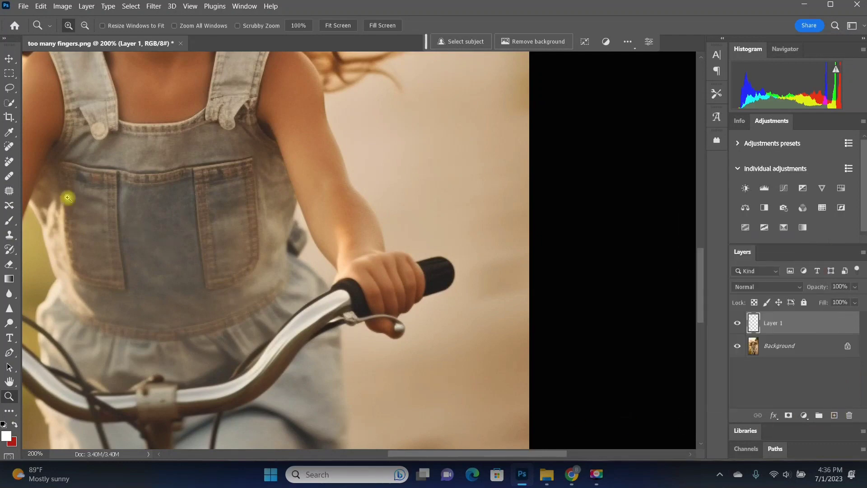
- Paint out the extra finger with the Remove tool at brush size 9
left_click(8, 162)
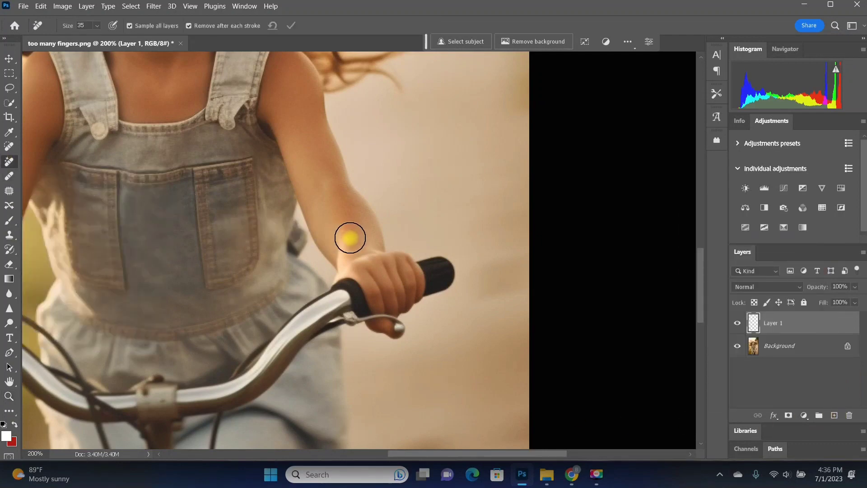
key("bracketleft")
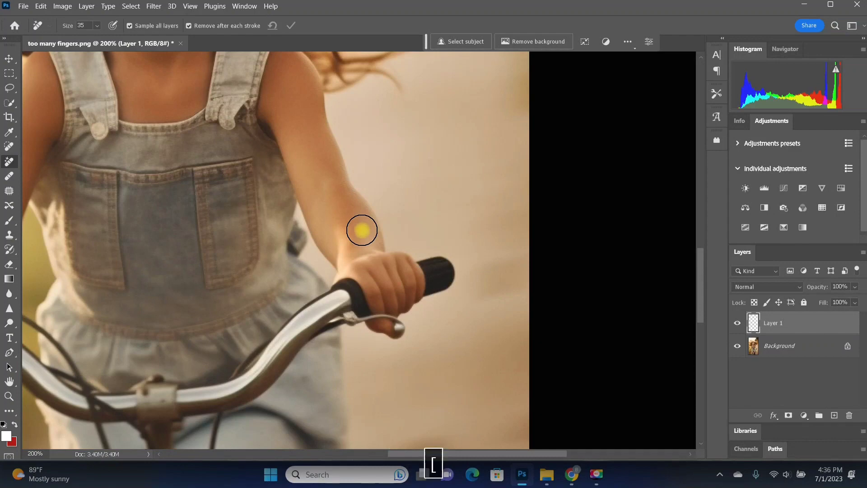
key("bracketleft")
key("bracketleft")
key("bracketleft")
key("bracketleft")
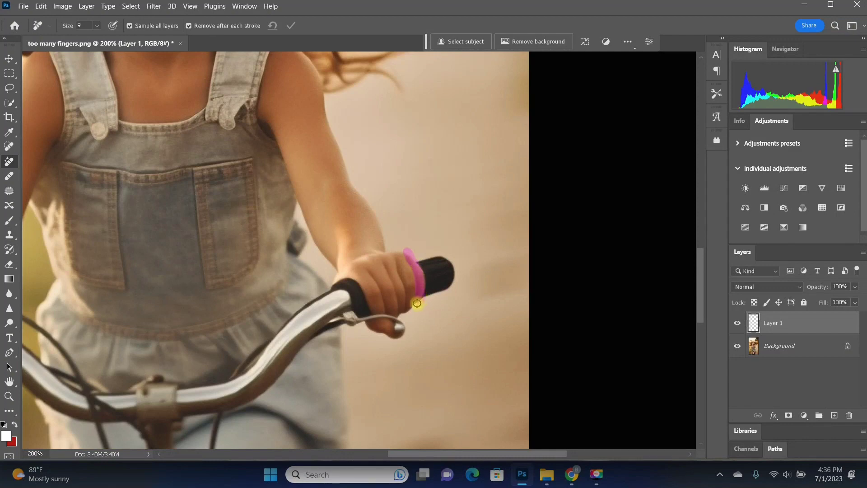
left_click_drag(421, 291, 412, 247)
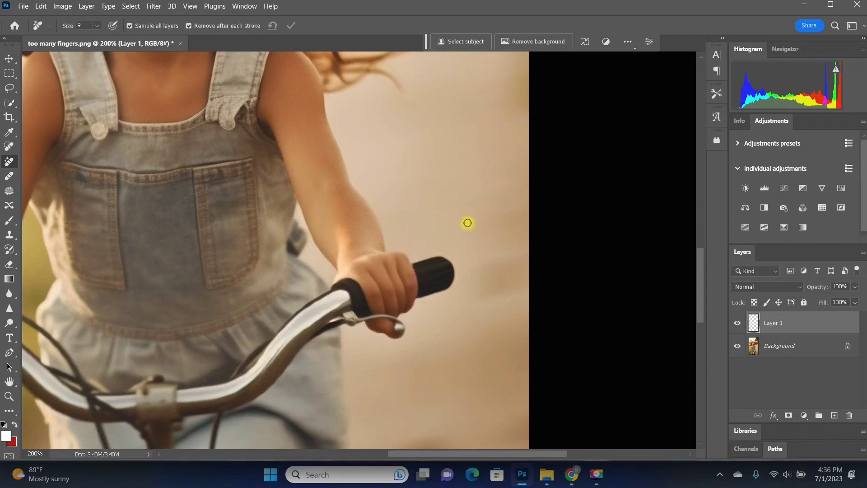
- Compare the finger fix, then remove the leftover fingertip and a spot on the grip
left_click(739, 324)
left_click(739, 324)
left_click_drag(407, 260, 426, 254)
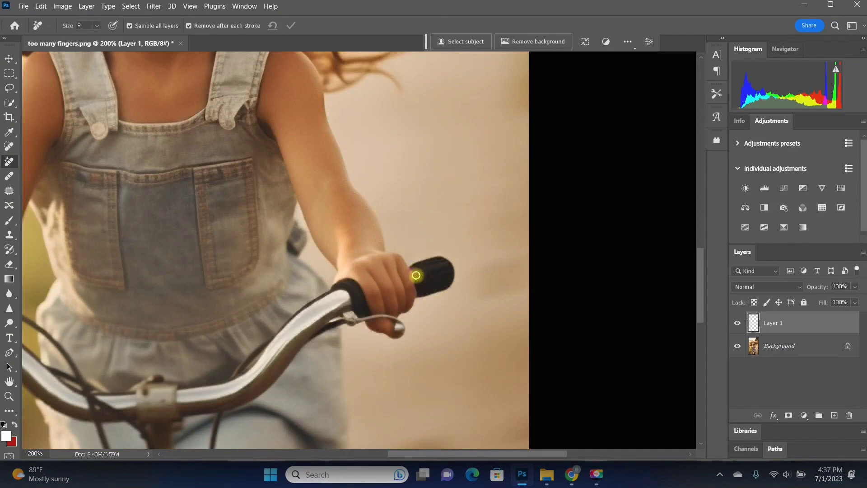
left_click(414, 273)
- Toggle Layer 1 to compare, erase the fingertip under the grip, and undo the last stroke
left_click(738, 325)
left_click(738, 325)
mouse_move(389, 317)
left_mouse_down()
mouse_move(348, 323)
mouse_move(395, 319)
left_mouse_up()
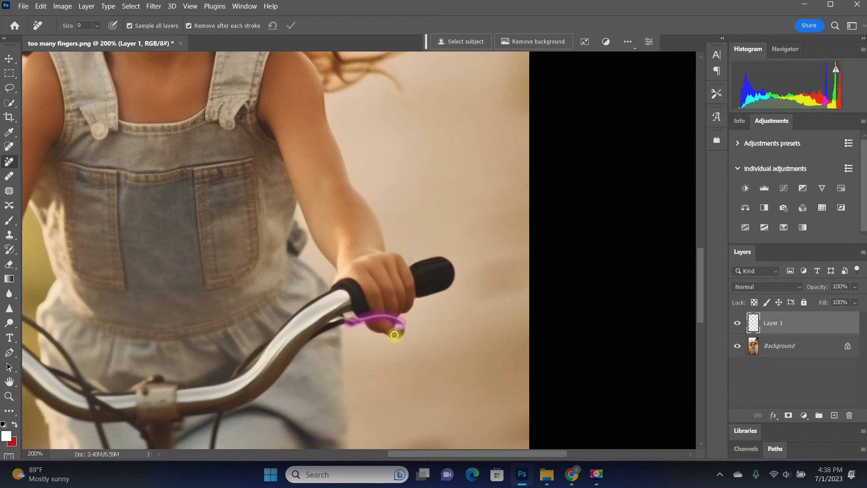
left_click_drag(403, 325, 404, 325)
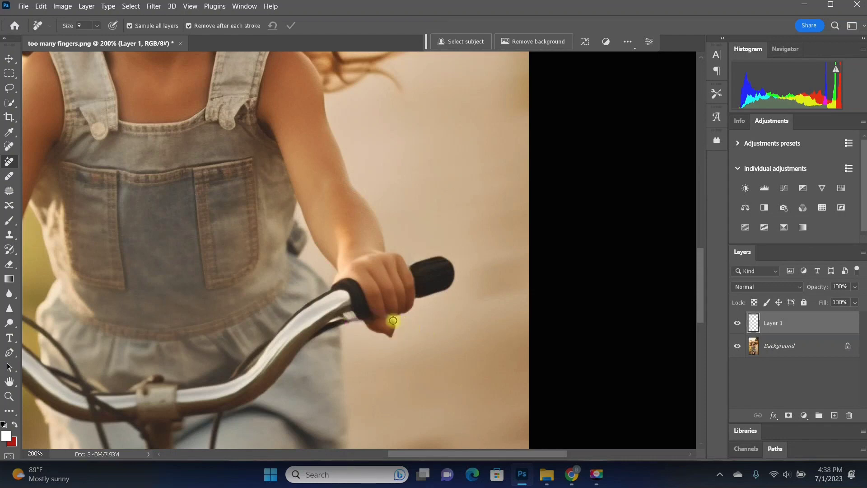
key("ctrl+z")
- Compare the retouch, fit the image, zoom on the left hand, and remove the lower finger and brake lever
left_click(738, 326)
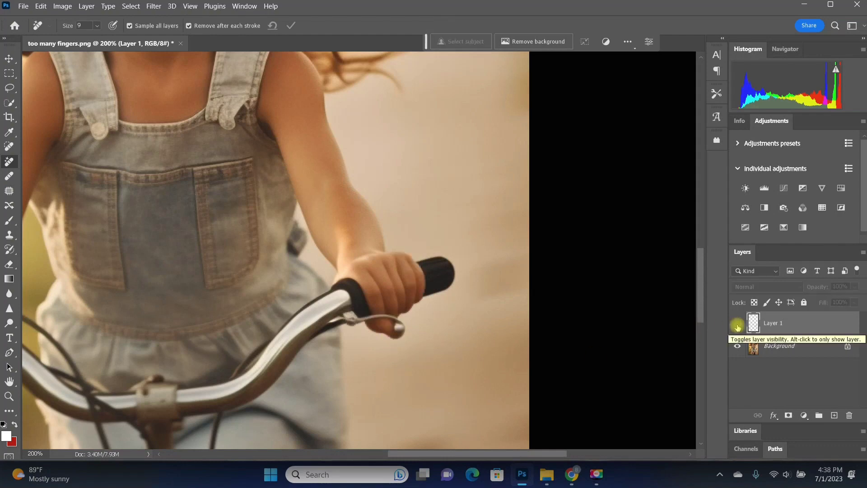
left_click(737, 326)
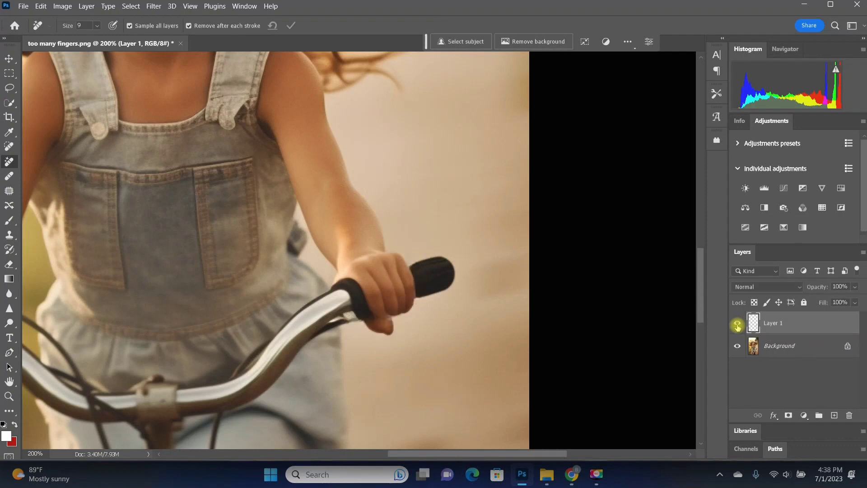
key("z")
key("ctrl+0")
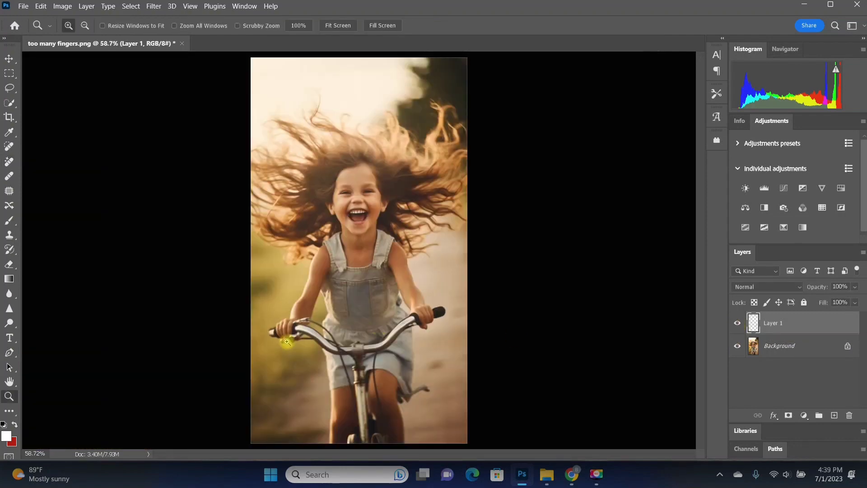
left_click(287, 340)
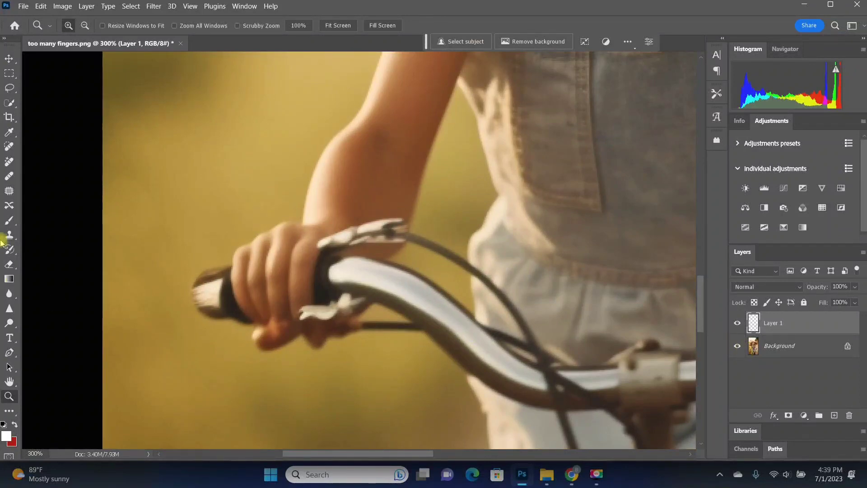
left_click(9, 162)
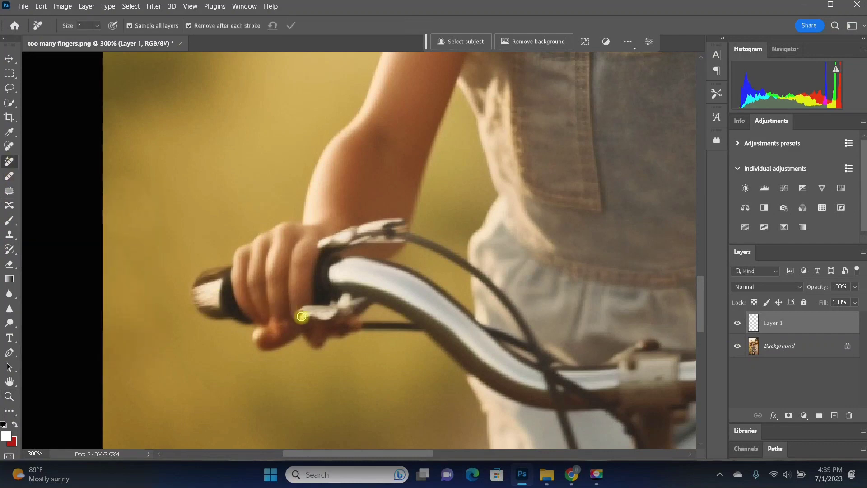
mouse_move(305, 317)
left_mouse_down()
mouse_move(254, 329)
mouse_move(319, 327)
mouse_move(247, 338)
mouse_move(253, 347)
mouse_move(333, 342)
mouse_move(318, 341)
mouse_move(302, 310)
mouse_move(334, 304)
mouse_move(310, 318)
mouse_move(336, 310)
left_mouse_up()
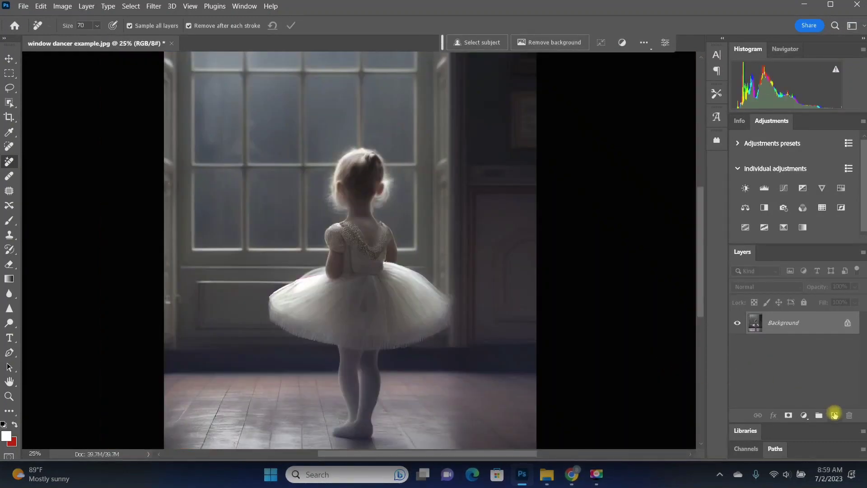
- Add a new layer, enlarge the Remove brush to 125, and paint out the dancer and her leftover traces
left_click(834, 414)
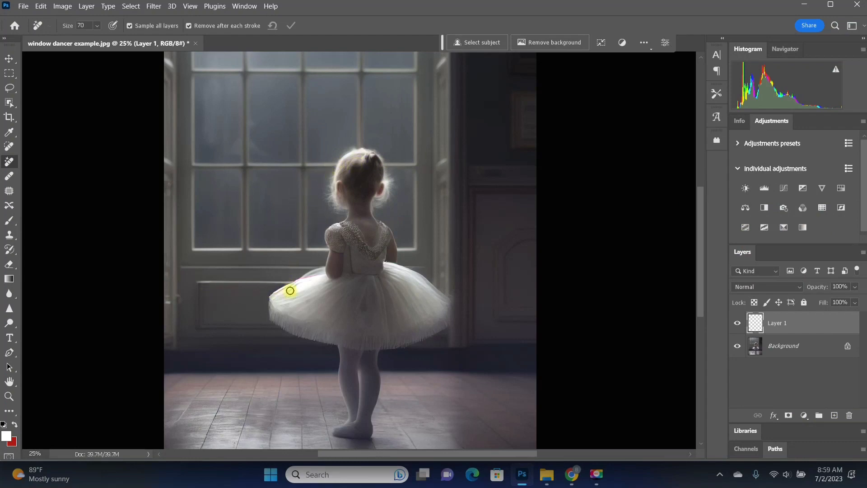
key("bracketright")
key("bracketright")
key("bracketright")
key("bracketright")
mouse_move(356, 149)
left_mouse_down()
mouse_move(328, 195)
mouse_move(376, 168)
mouse_move(382, 199)
mouse_move(358, 176)
mouse_move(342, 195)
mouse_move(369, 159)
mouse_move(353, 219)
mouse_move(334, 232)
mouse_move(332, 261)
mouse_move(274, 300)
mouse_move(304, 332)
mouse_move(345, 340)
mouse_move(347, 433)
mouse_move(366, 431)
mouse_move(351, 385)
mouse_move(359, 334)
mouse_move(360, 405)
mouse_move(372, 413)
mouse_move(374, 348)
mouse_move(372, 396)
mouse_move(377, 349)
mouse_move(436, 326)
mouse_move(449, 298)
mouse_move(390, 269)
mouse_move(374, 223)
mouse_move(358, 231)
mouse_move(388, 236)
mouse_move(371, 246)
mouse_move(369, 267)
mouse_move(341, 264)
mouse_move(292, 313)
mouse_move(381, 332)
mouse_move(438, 304)
mouse_move(355, 266)
mouse_move(300, 303)
mouse_move(369, 333)
mouse_move(418, 315)
mouse_move(399, 318)
mouse_move(413, 307)
mouse_move(355, 284)
mouse_move(361, 275)
mouse_move(306, 312)
mouse_move(401, 317)
mouse_move(368, 297)
mouse_move(370, 314)
left_mouse_up()
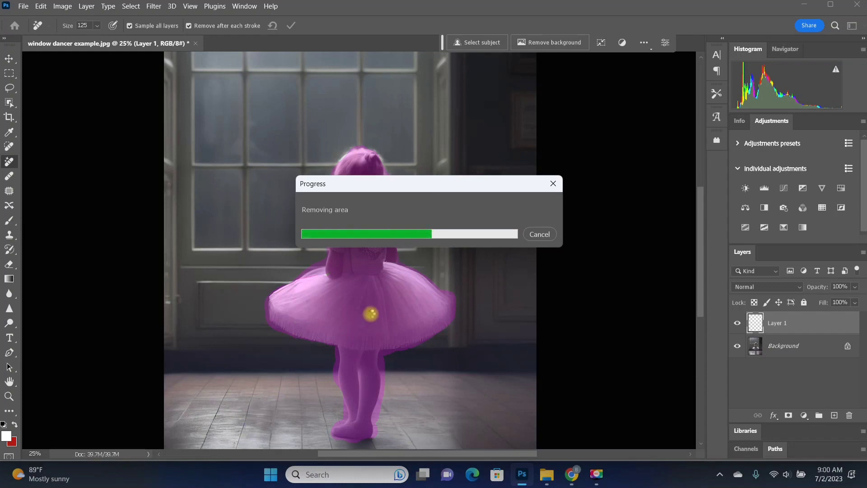
mouse_move(350, 147)
left_mouse_down()
mouse_move(338, 163)
mouse_move(328, 197)
mouse_move(350, 176)
mouse_move(390, 195)
mouse_move(373, 200)
mouse_move(377, 182)
mouse_move(389, 204)
left_mouse_up()
left_click_drag(344, 177, 343, 231)
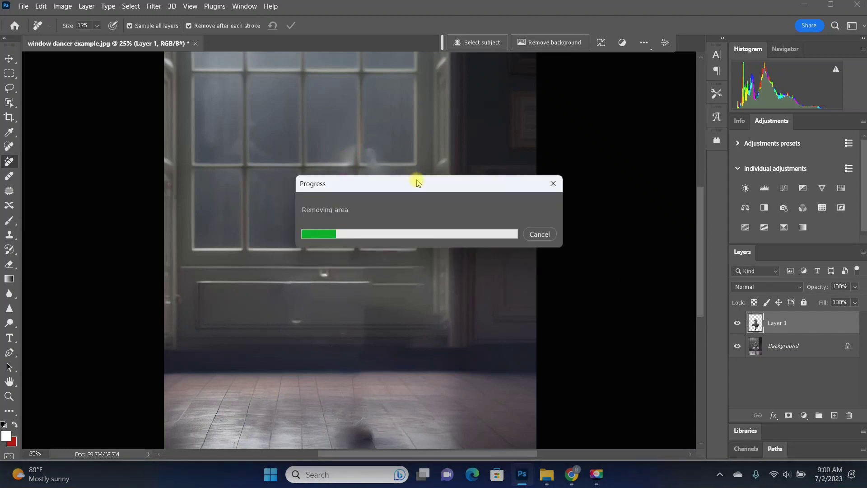
- Clean dancer smudges off the window rail, sill and floor, toggling Layer 1 to compare
left_click(739, 324)
left_click(738, 323)
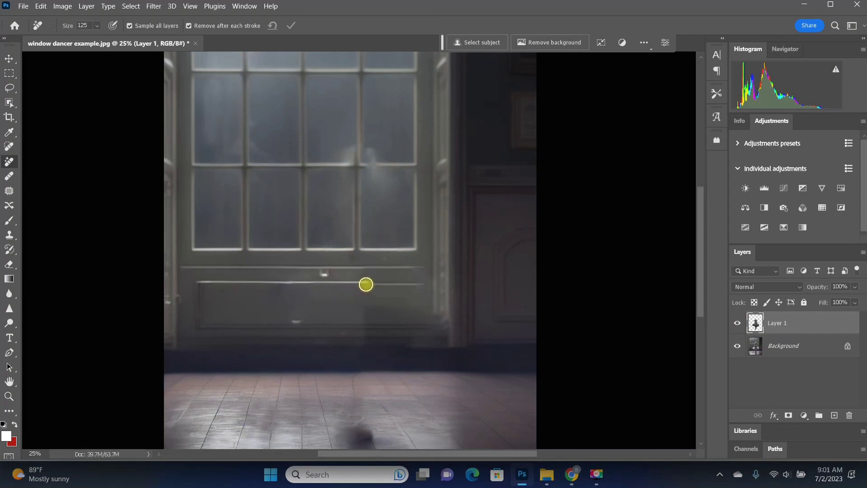
left_click_drag(366, 285, 432, 285)
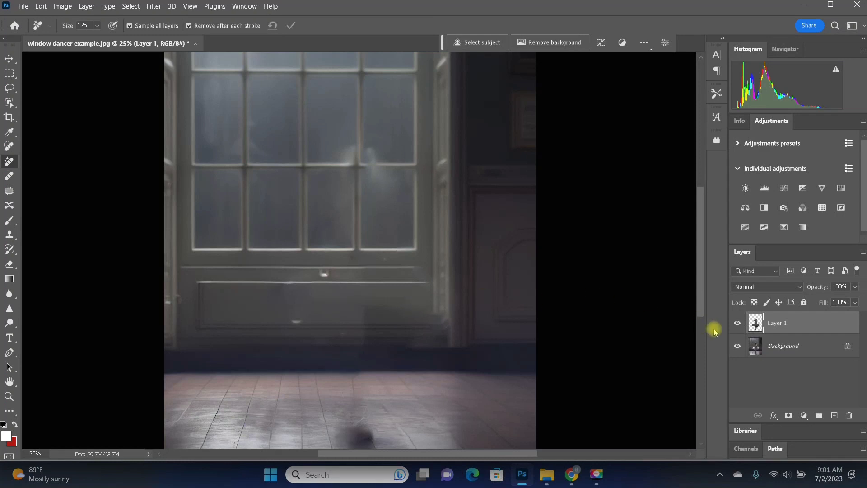
left_click(736, 323)
left_click(736, 323)
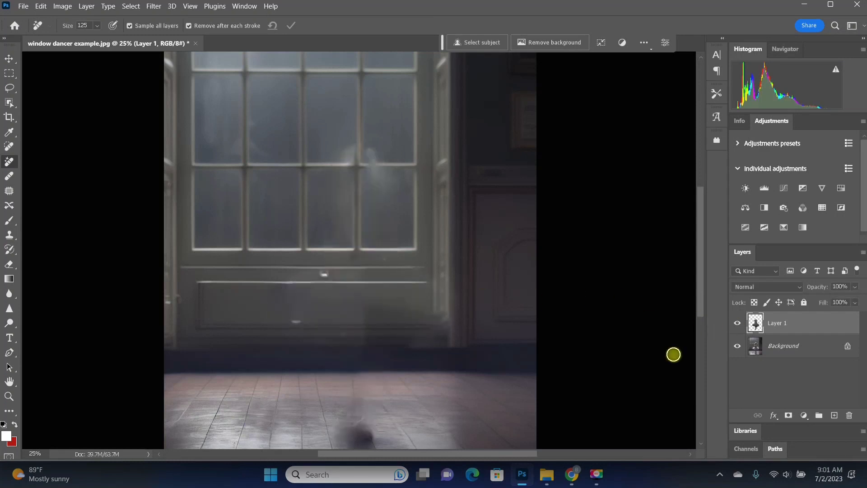
left_click_drag(352, 369, 350, 395)
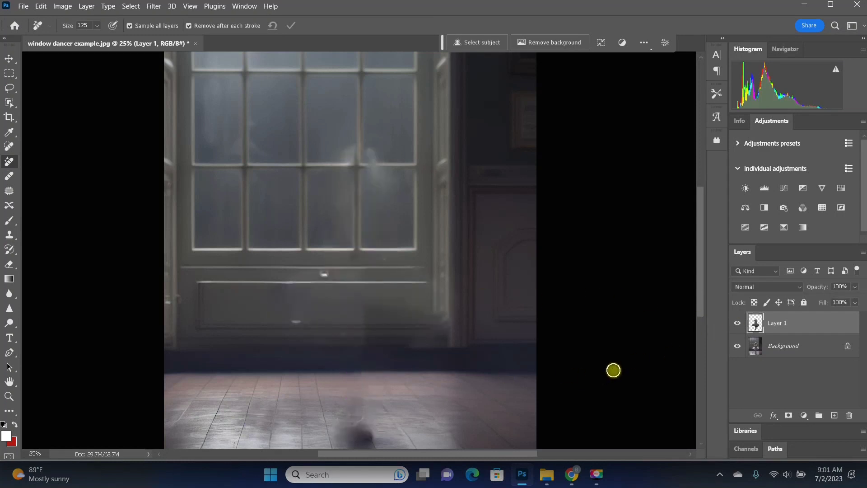
left_click_drag(330, 274, 324, 274)
left_click_drag(305, 321, 296, 319)
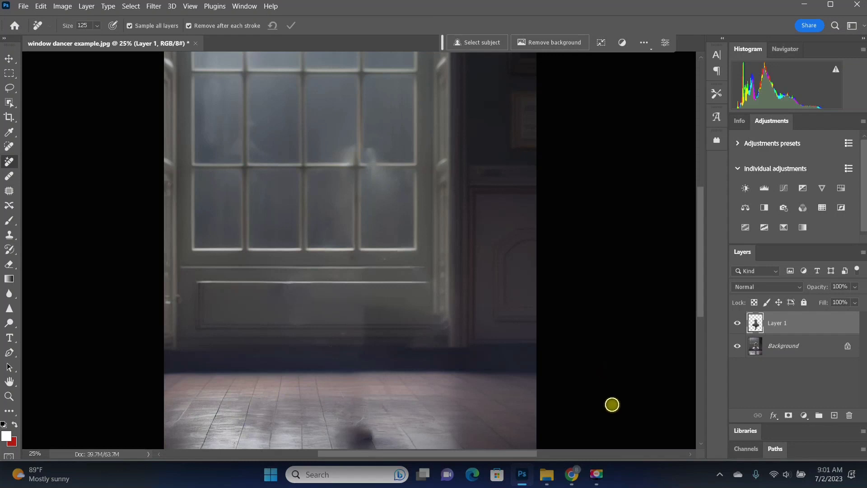
- Toggle Layer 1 on and off to compare the cleaned scene with the original dancer
left_click(739, 325)
left_click(739, 325)
left_click(739, 325)
left_click(739, 325)
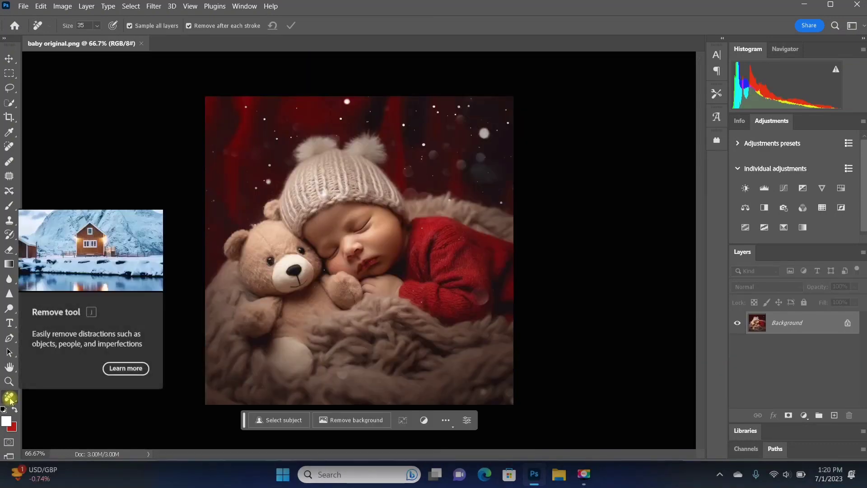
- In Edit > Toolbar, move Remove Tool from Extra Tools to just below Spot Healing Brush Tool
left_click(41, 6)
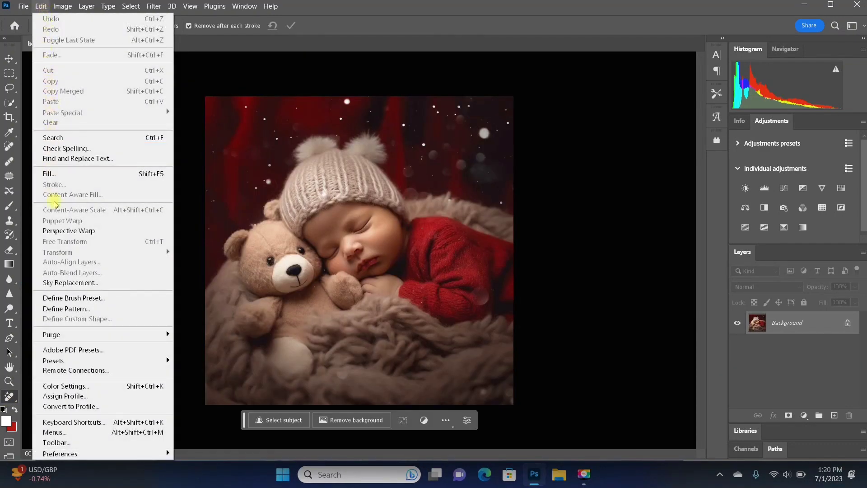
left_click(73, 444)
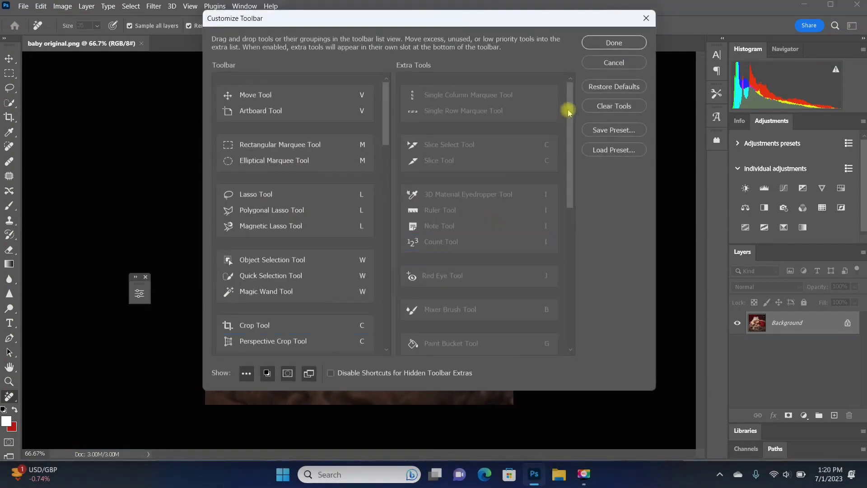
left_click_drag(568, 110, 574, 266)
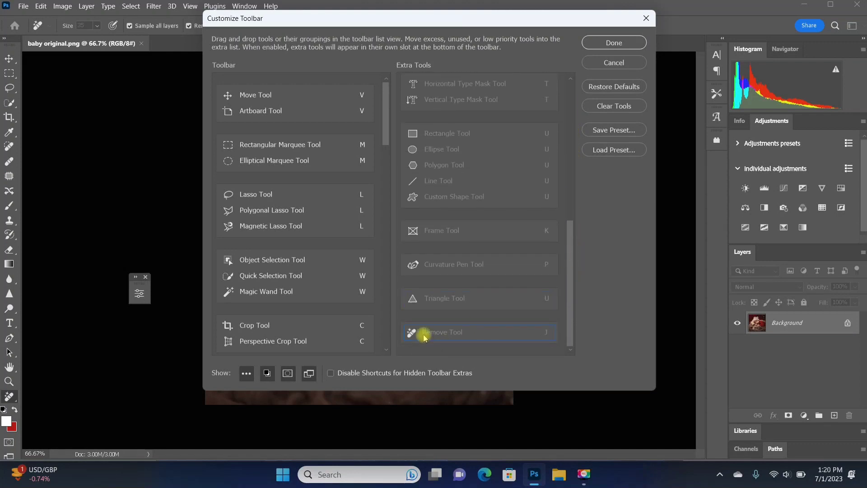
left_click_drag(387, 130, 385, 190)
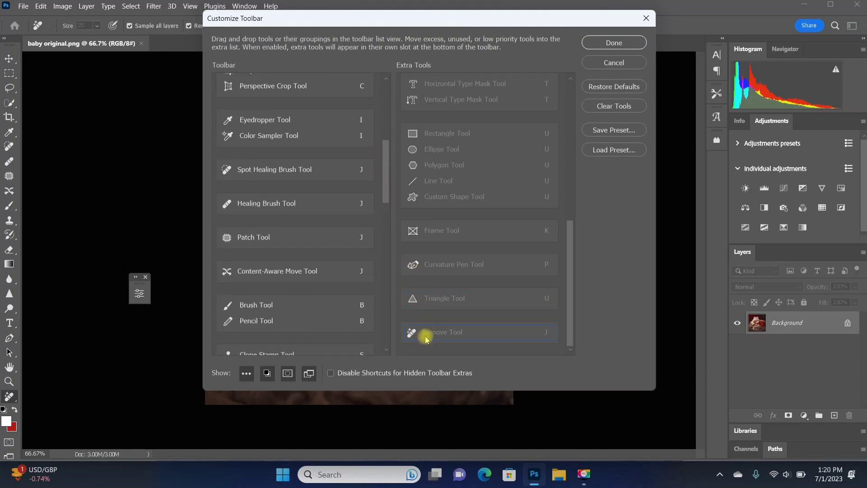
left_click_drag(429, 334, 242, 192)
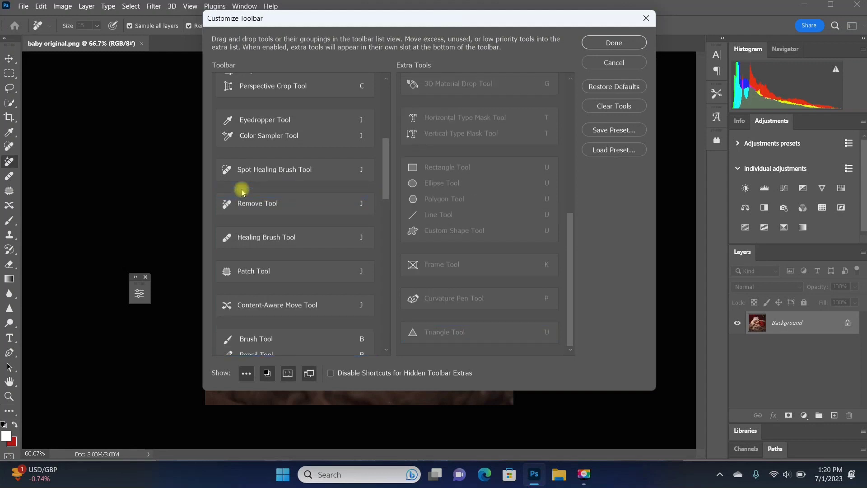